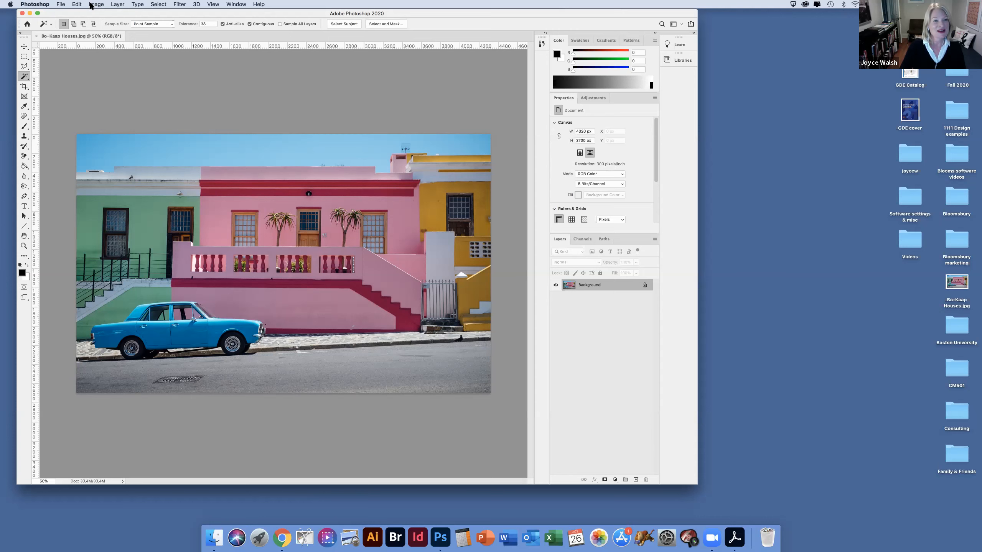
# Preview the automatic Brightness/Contrast correction on the photo and discard it
pyautogui.click(92, 5)
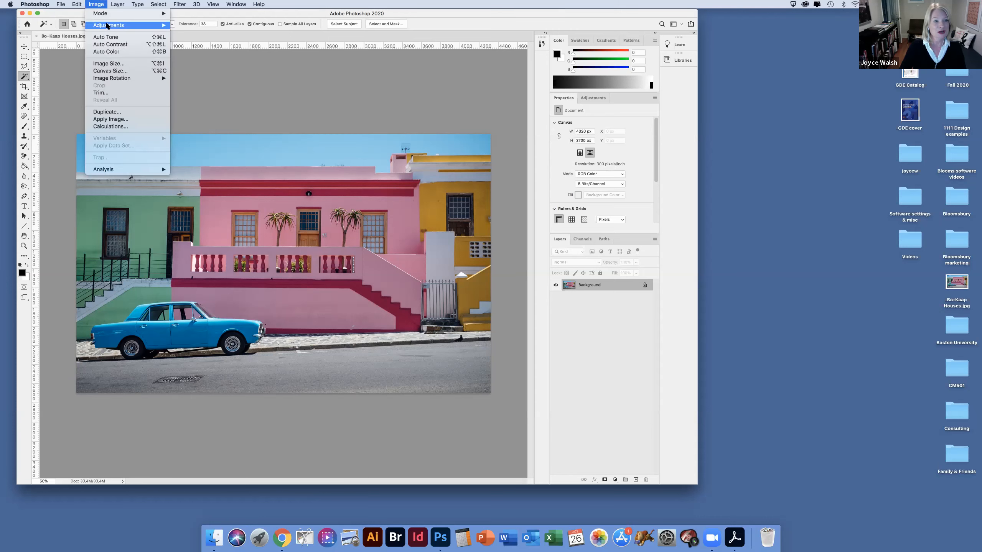
pyautogui.moveTo(107, 26)
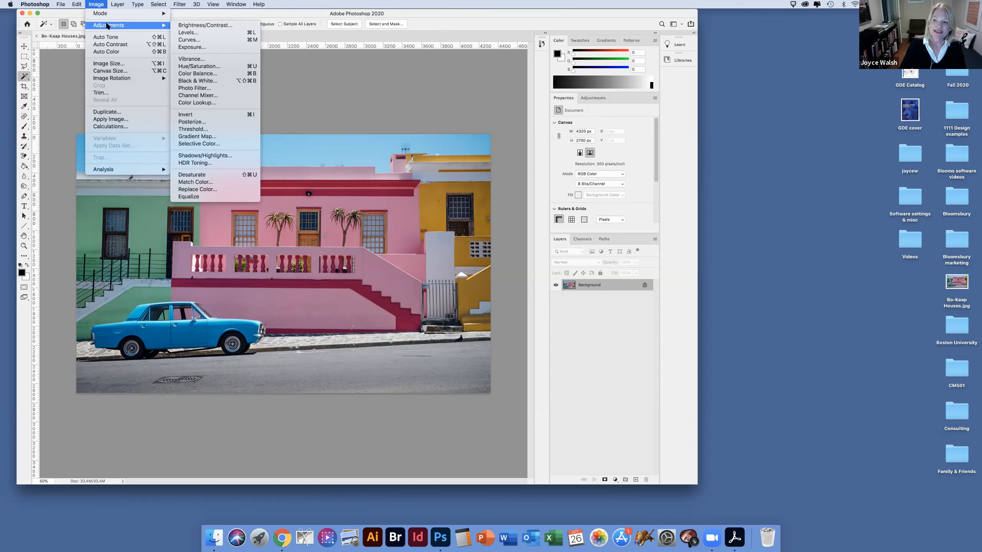
pyautogui.click(227, 26)
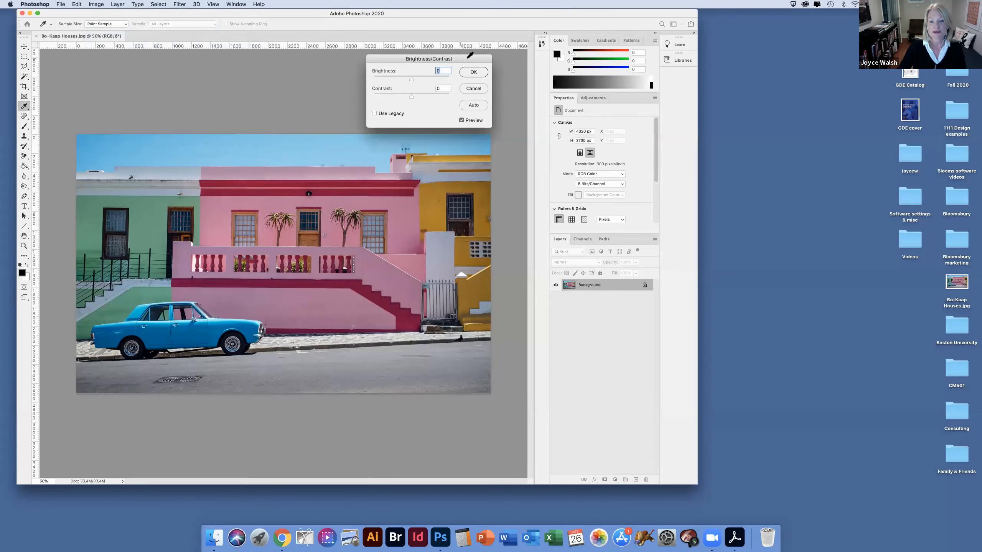
pyautogui.click(482, 106)
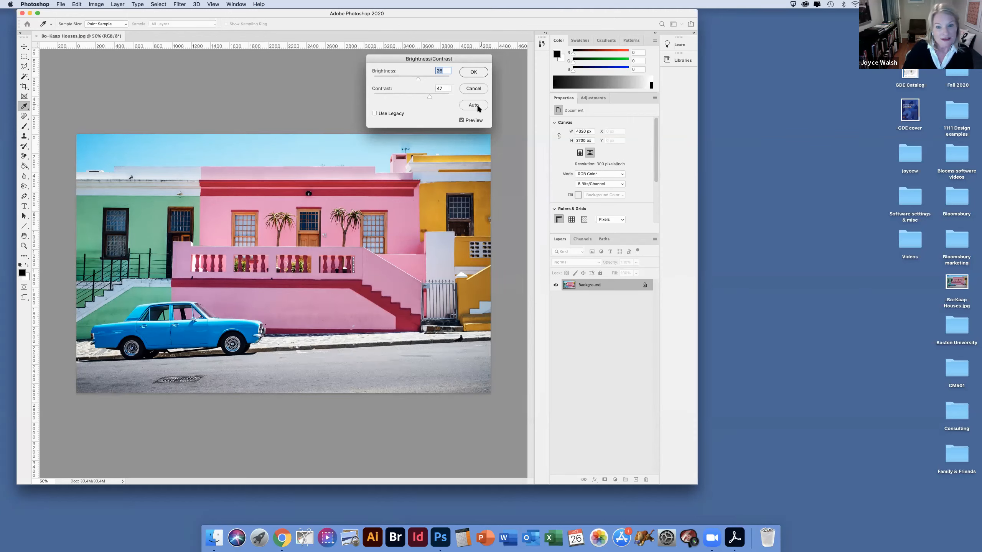
pyautogui.click(474, 89)
pyautogui.press('w')
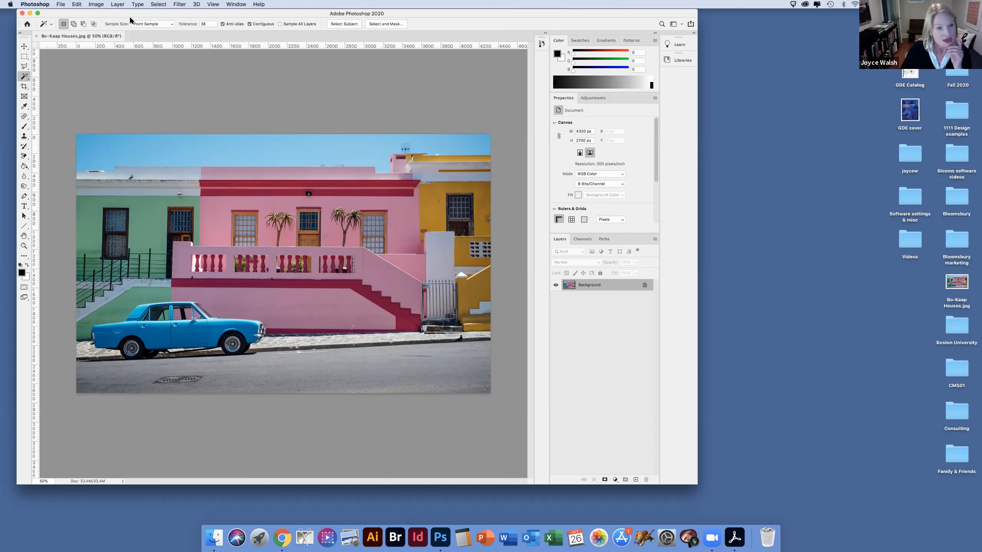
# Open the Curves adjustment for the photo and accept it with the Default preset
pyautogui.click(103, 4)
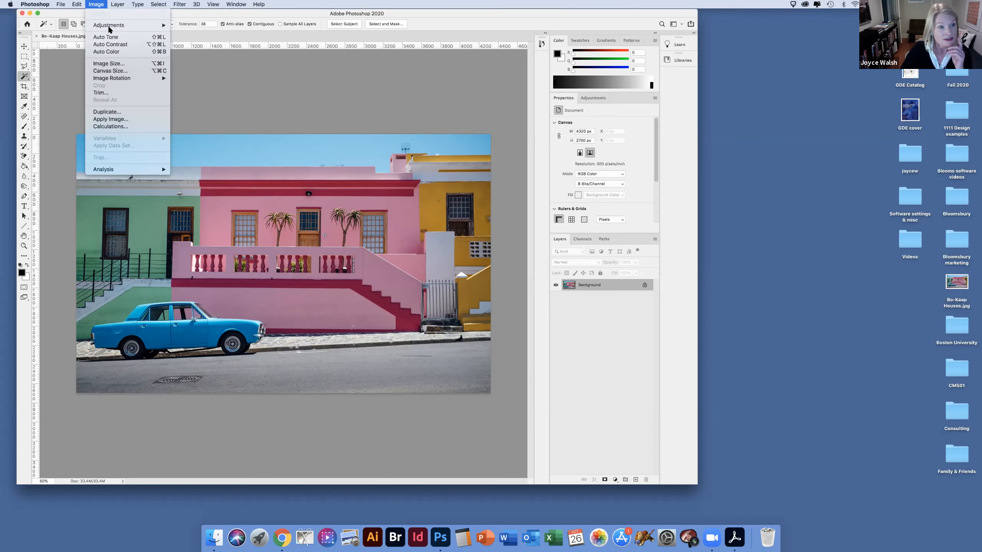
pyautogui.moveTo(109, 25)
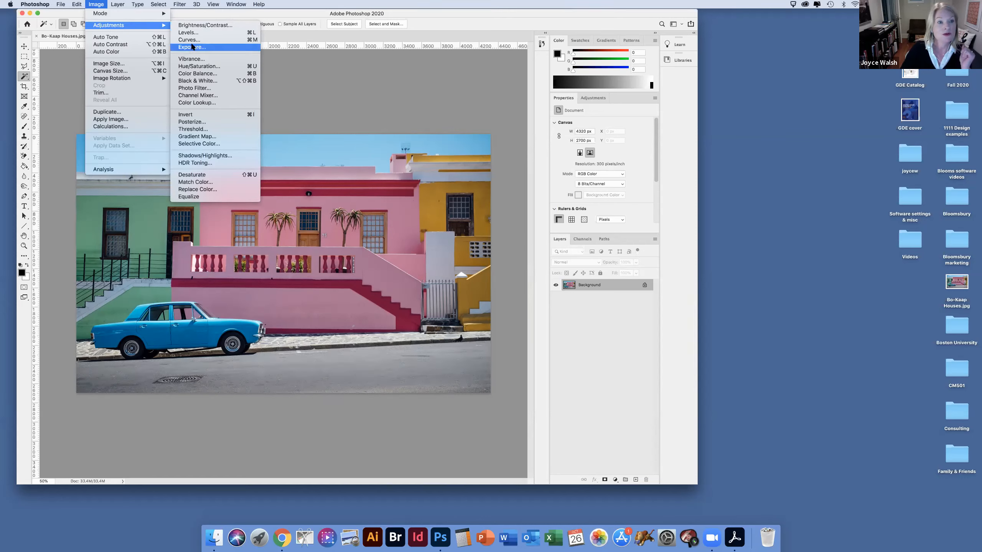
pyautogui.click(345, 113)
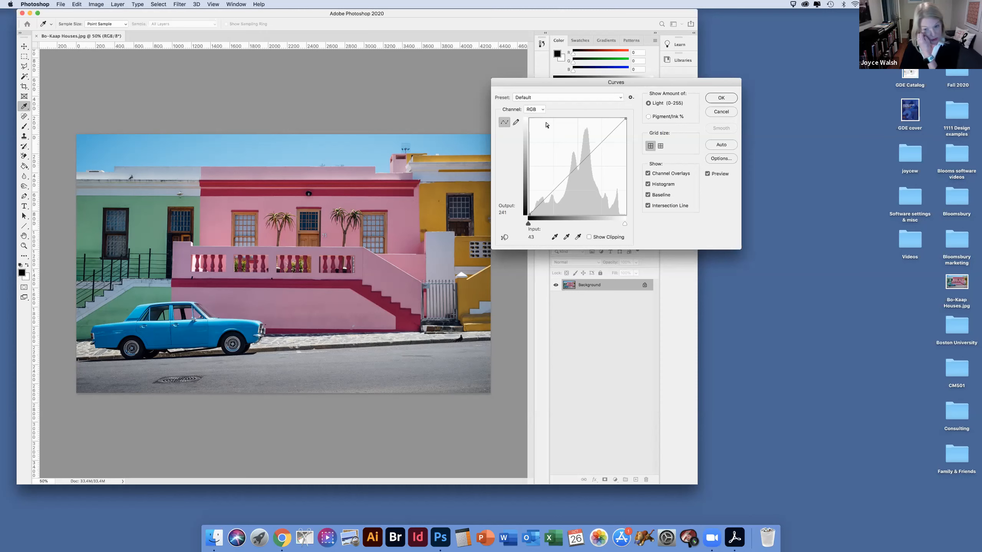
pyautogui.click(718, 99)
# Apply a Brightness/Contrast adjustment to the photo, using the automatic contrast of 26 and a brightness of 20
pyautogui.click(96, 5)
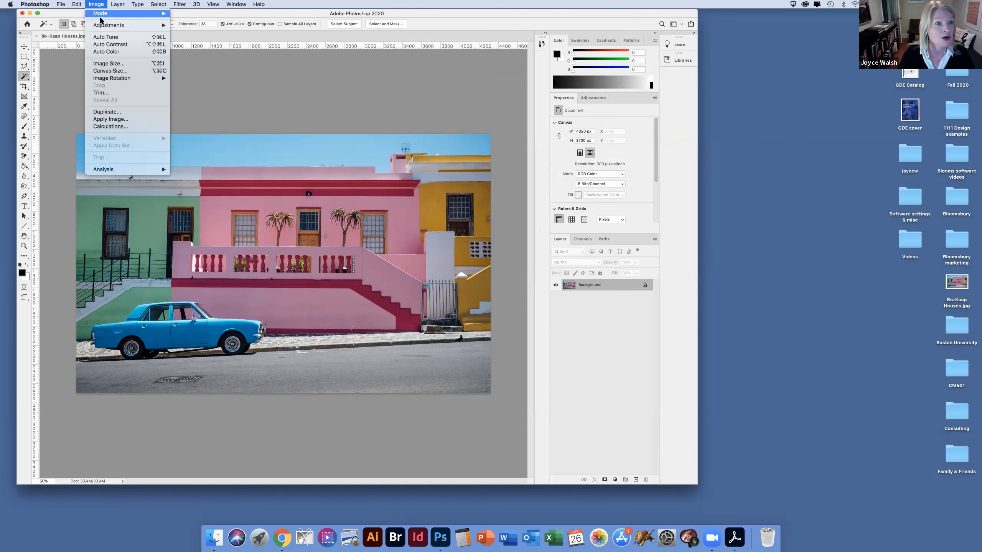
pyautogui.moveTo(102, 25)
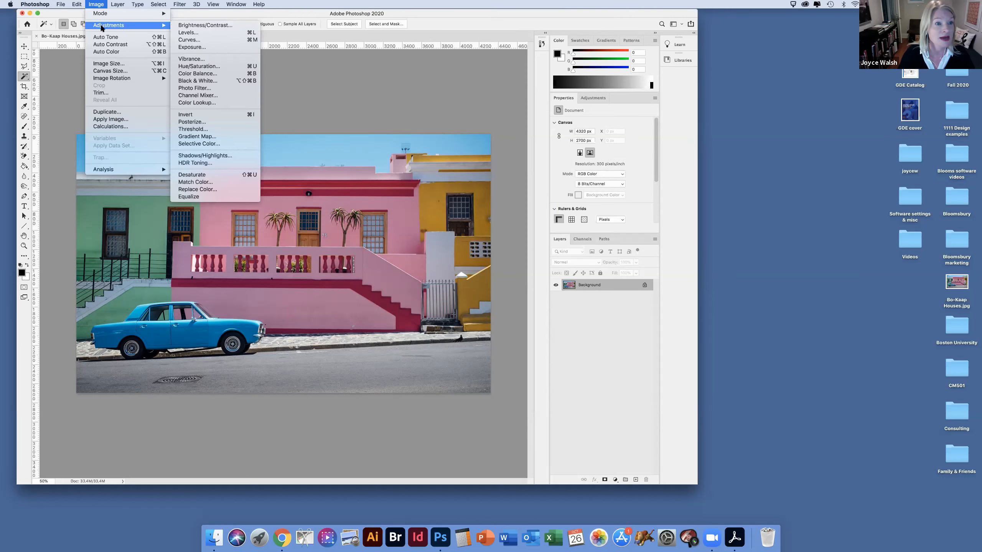
pyautogui.click(232, 25)
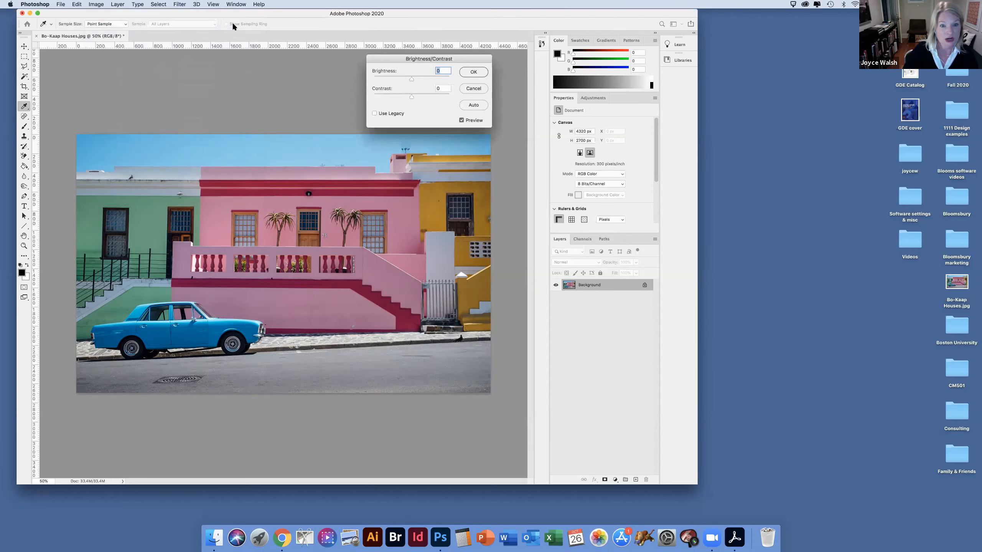
pyautogui.click(474, 105)
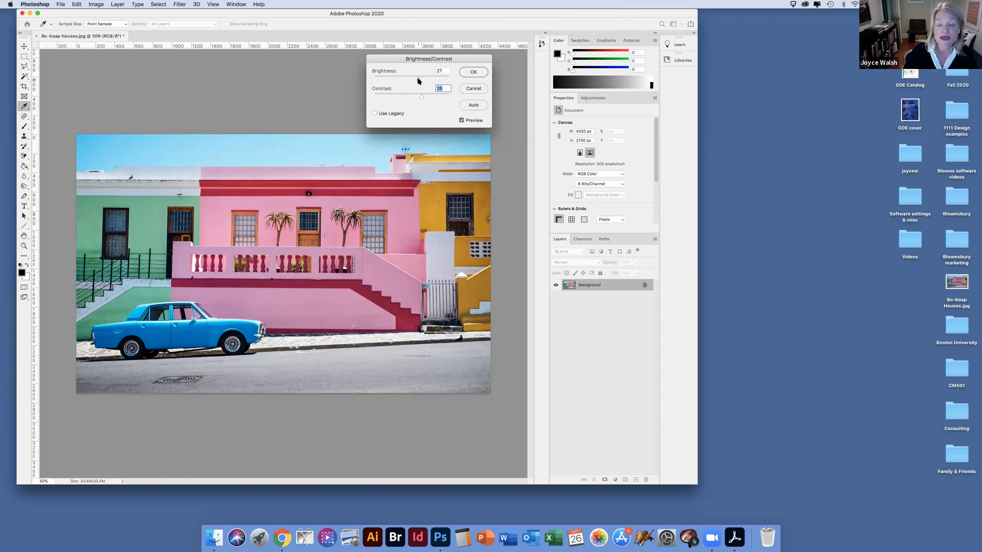
pyautogui.moveTo(417, 78); pyautogui.dragTo(415, 78)
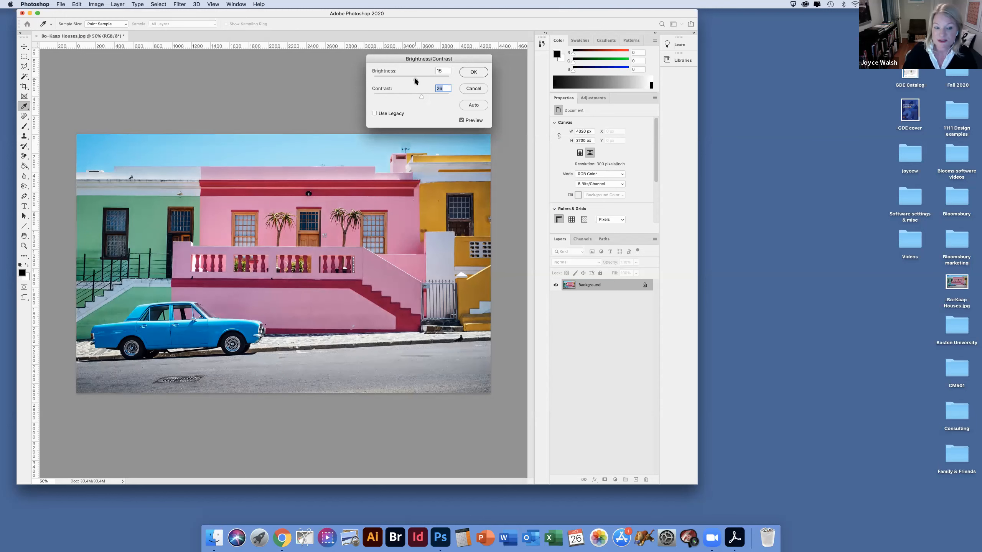
pyautogui.click(414, 76)
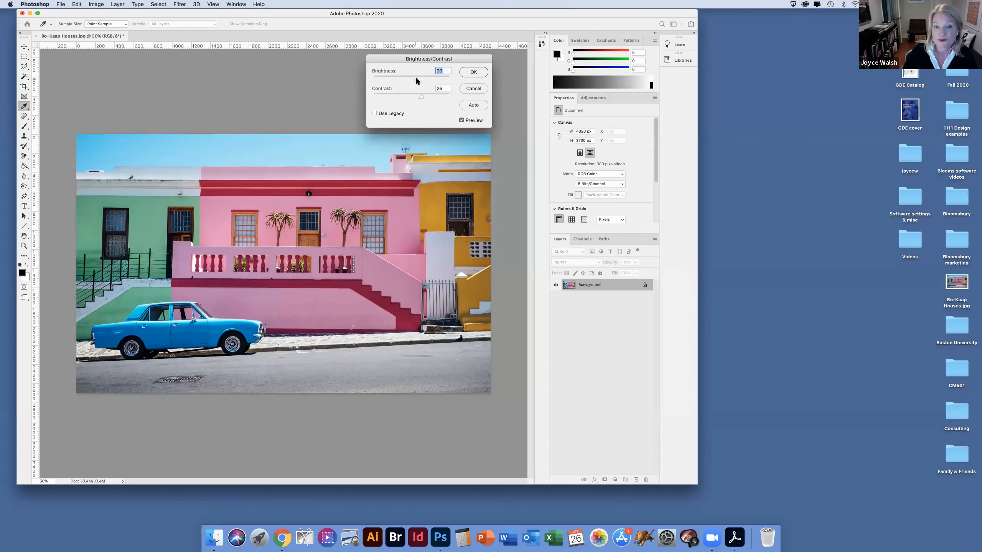
pyautogui.click(474, 73)
pyautogui.press('w')
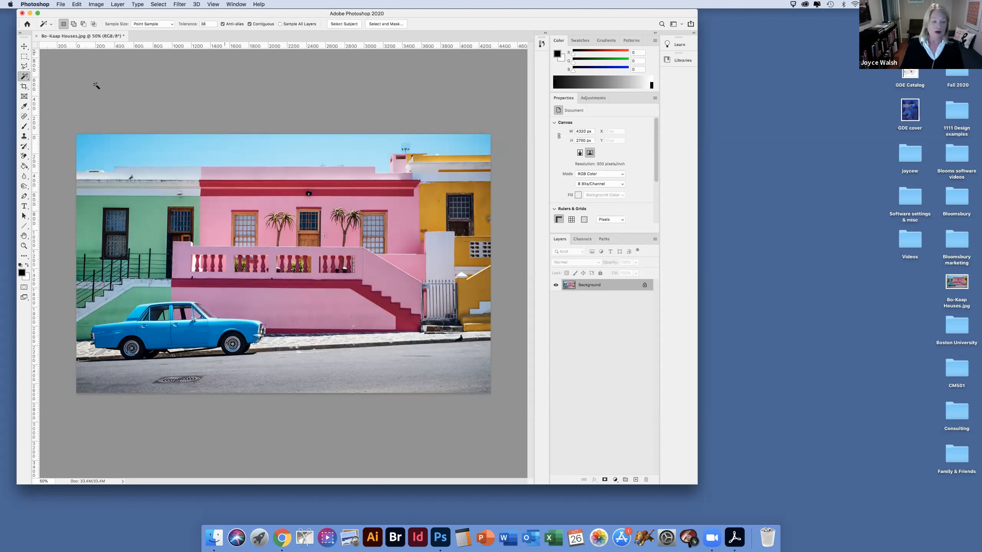
# Try selecting the yellow building's roof strip and walls with the Quick Selection tool, and clear the selection
pyautogui.rightClick(24, 77)
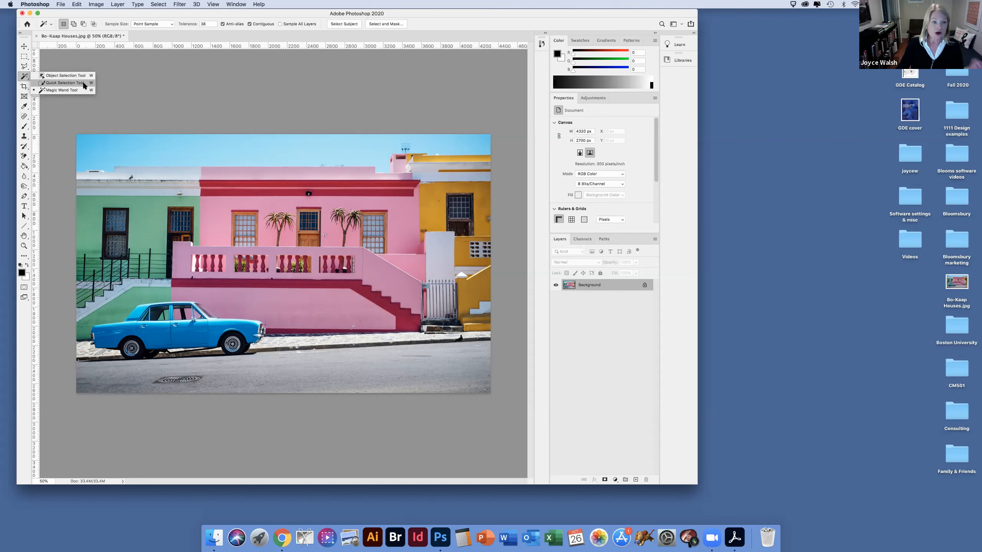
pyautogui.click(65, 83)
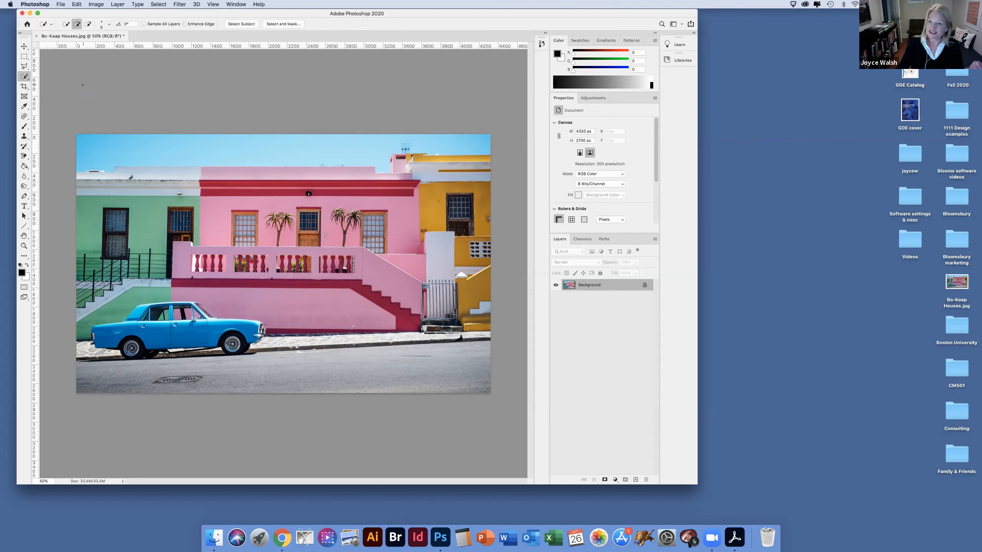
pyautogui.rightClick(24, 77)
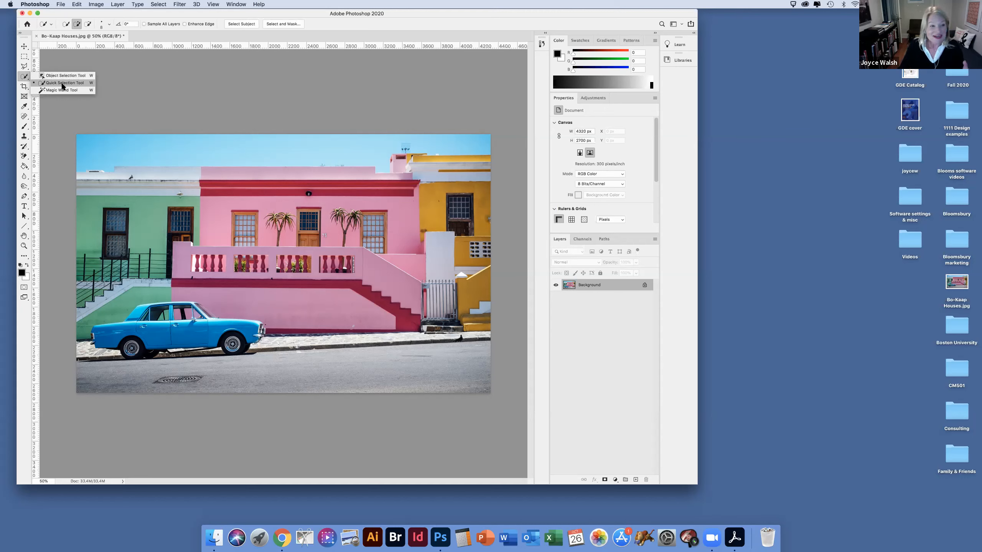
pyautogui.click(62, 84)
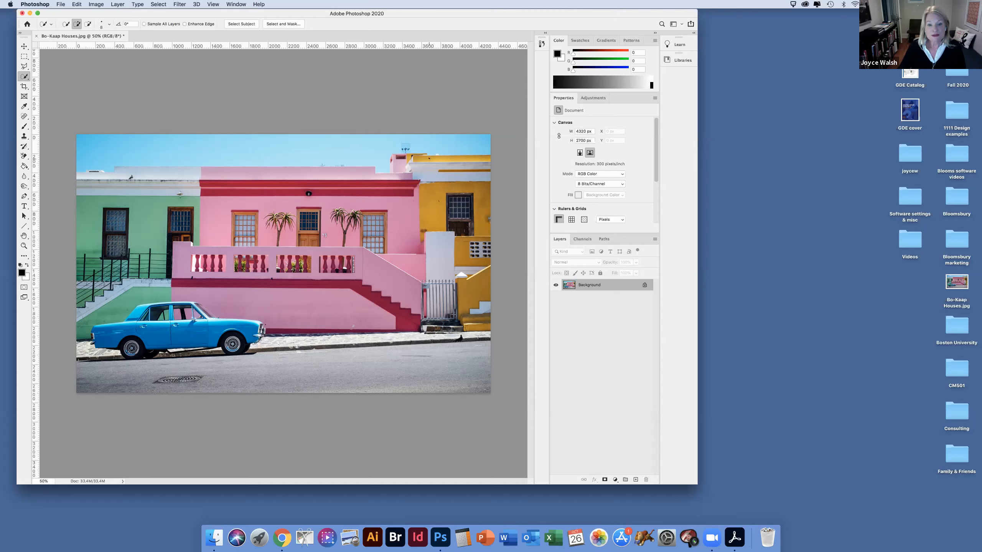
pyautogui.click(432, 161)
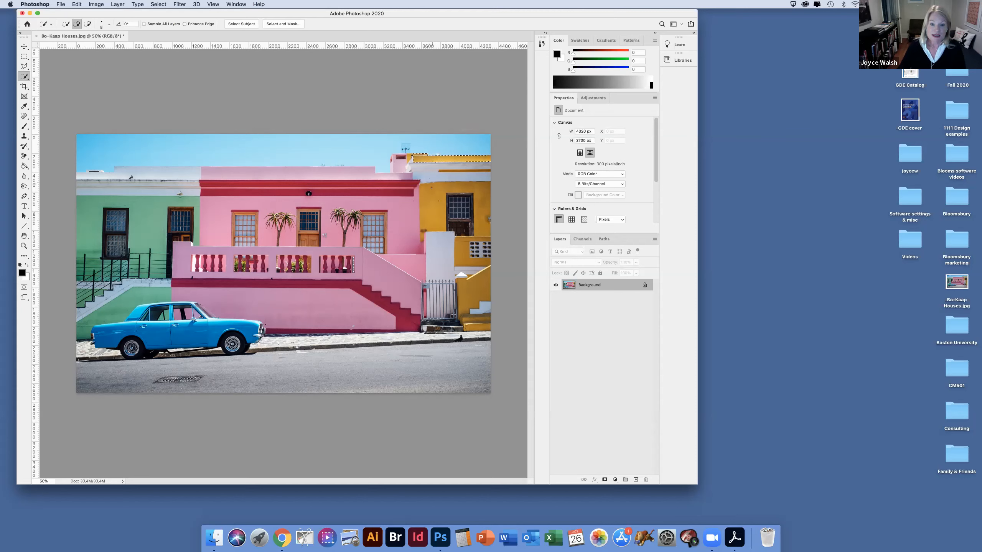
pyautogui.click(424, 186)
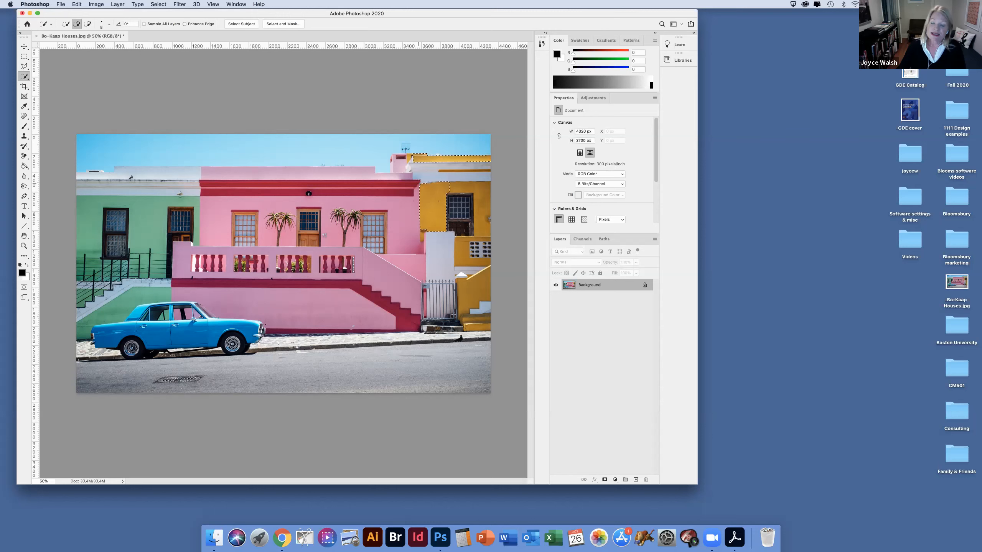
pyautogui.click(425, 181)
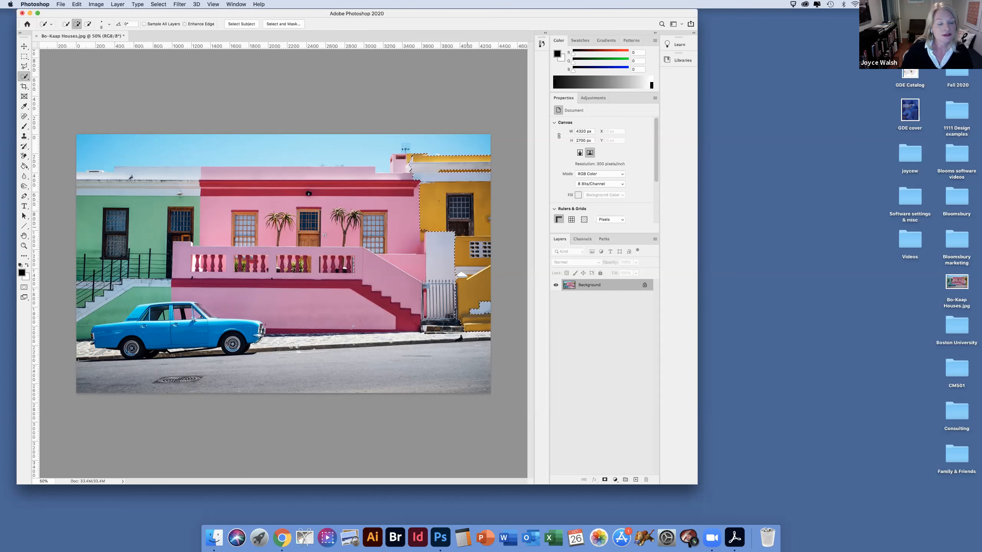
pyautogui.press('super+d')
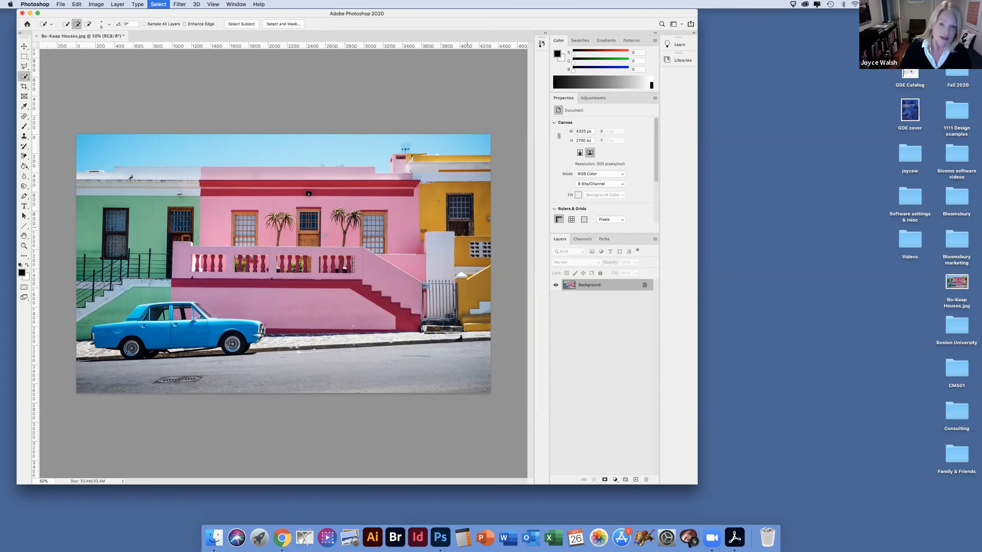
# Switch to the Magic Wand tool and save the adjusted image
pyautogui.click(27, 77)
pyautogui.click(58, 94)
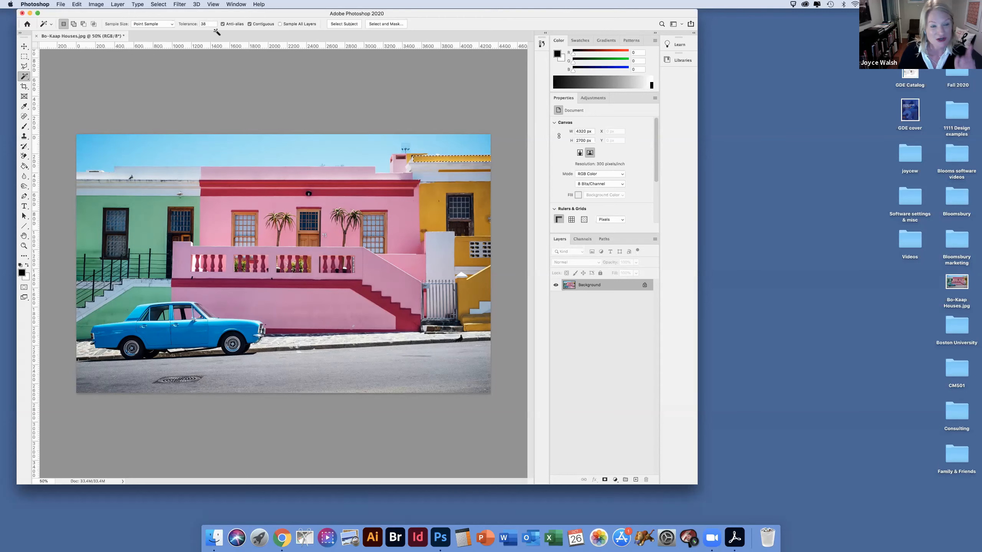
pyautogui.press('super+s')
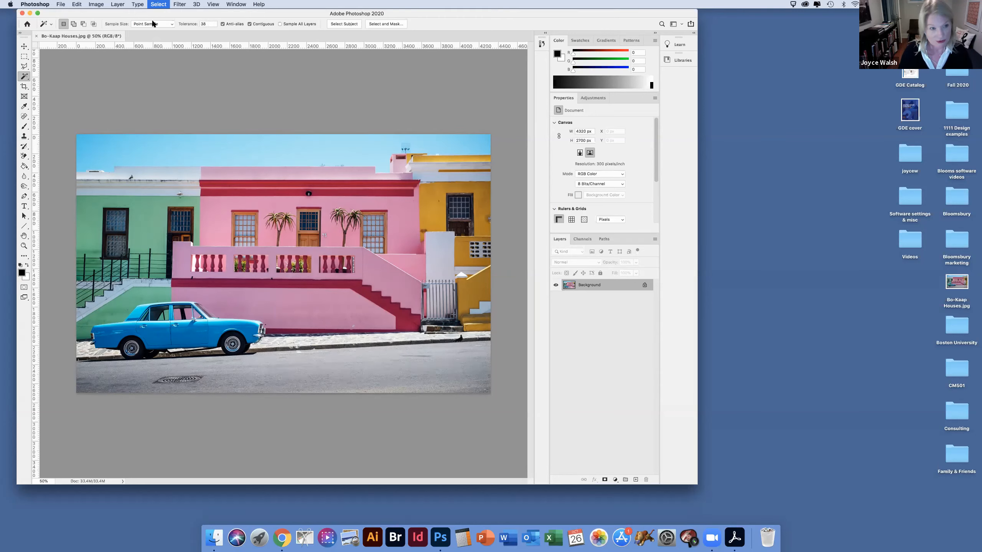
# Set the Magic Wand tolerance to 32 and select the yellow strip along the top of the yellow building
pyautogui.click(205, 24)
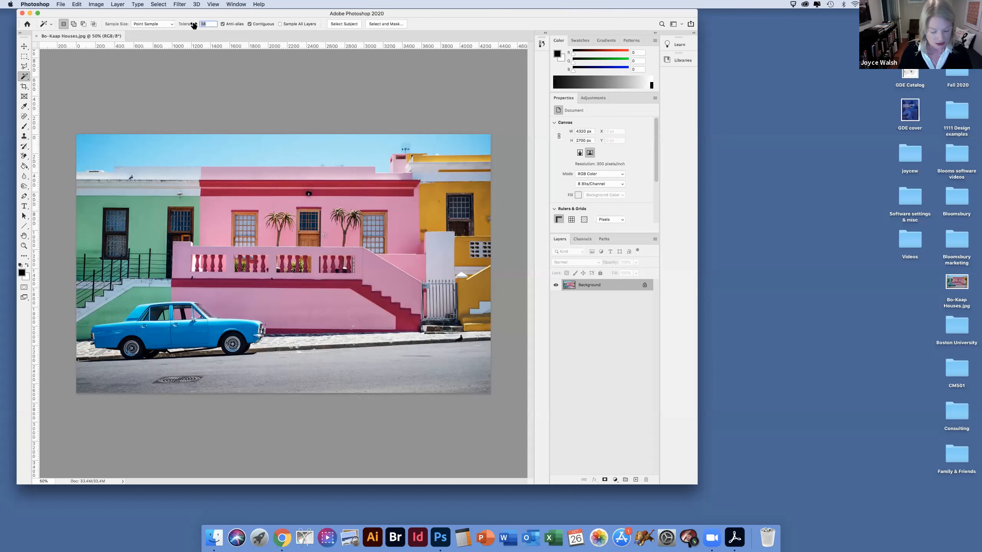
pyautogui.write('32')
pyautogui.press('Return')
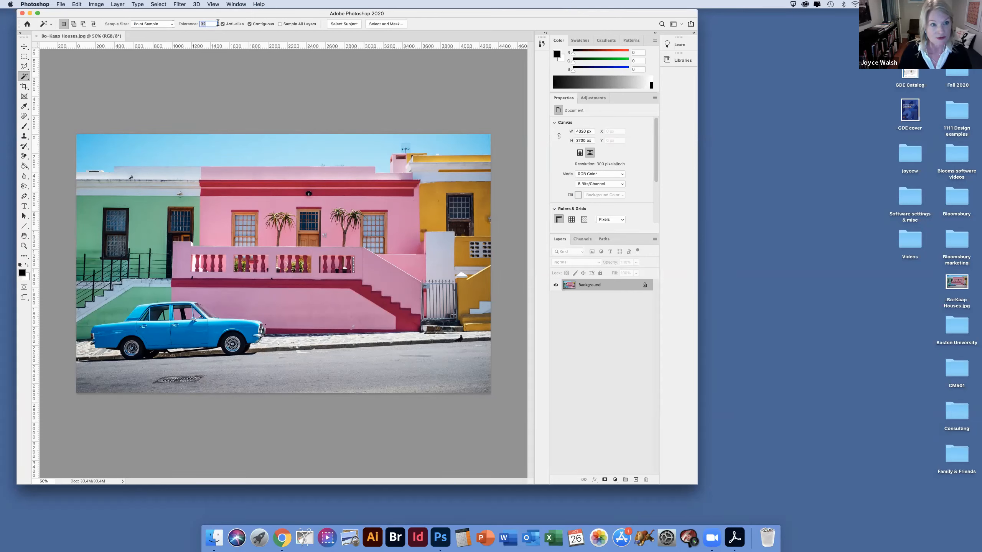
pyautogui.click(429, 164)
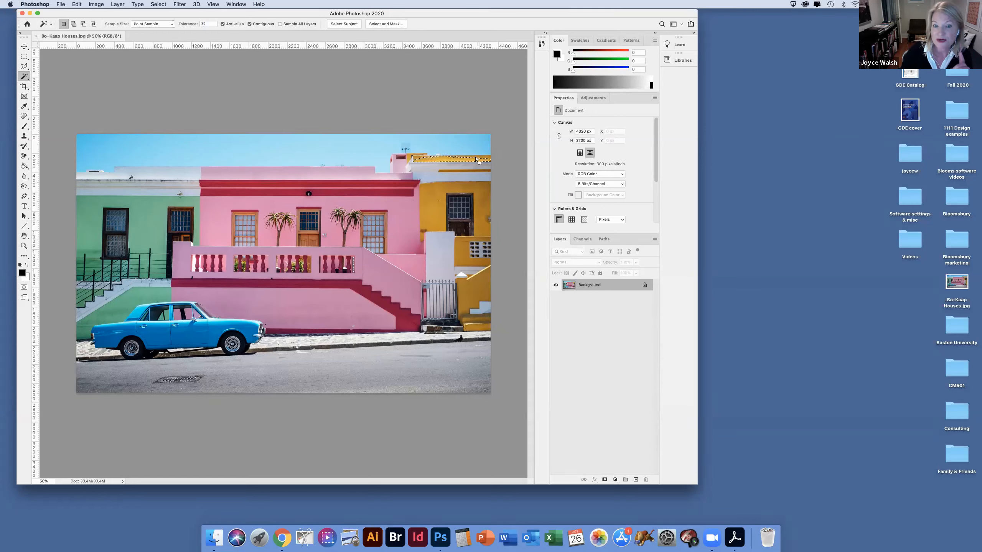
# Set the Magic Wand tolerance to 38 and reselect the yellow strip along the top of the yellow building
pyautogui.click(201, 23)
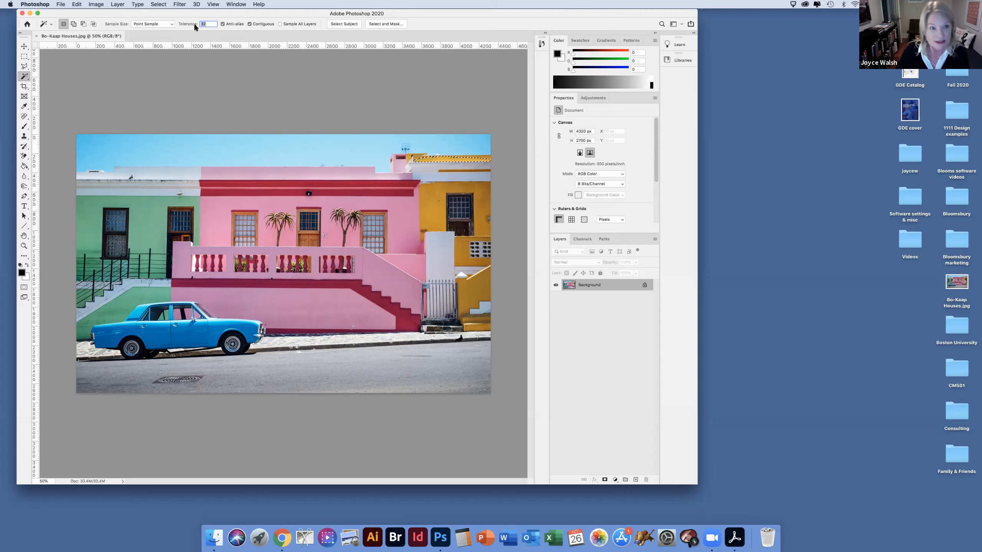
pyautogui.click(24, 76)
pyautogui.click(80, 90)
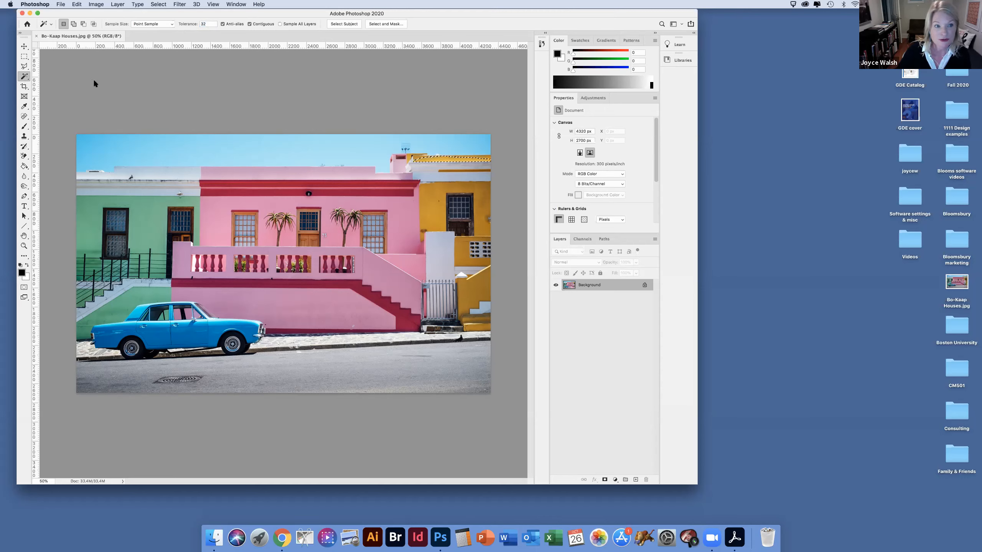
pyautogui.click(203, 24)
pyautogui.write('3')
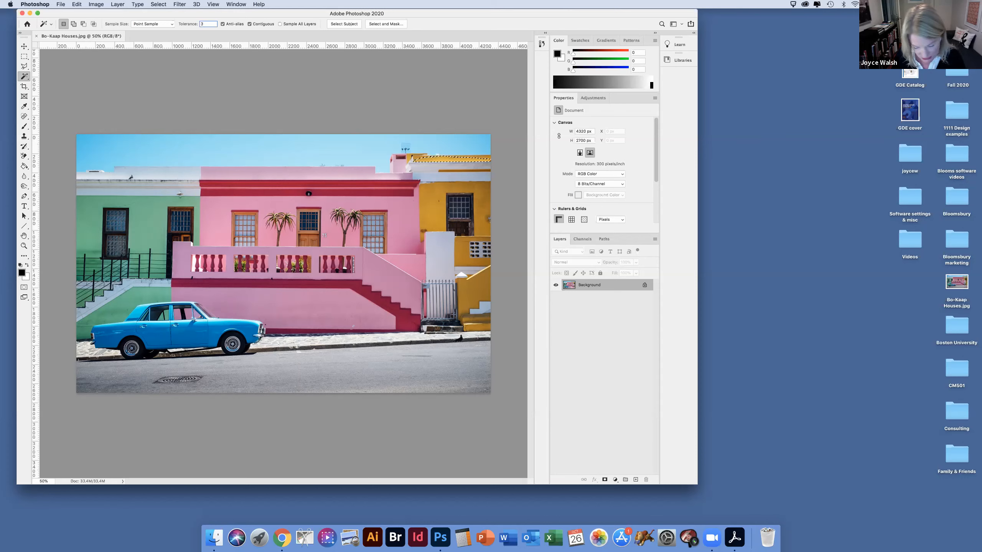
pyautogui.click(433, 160)
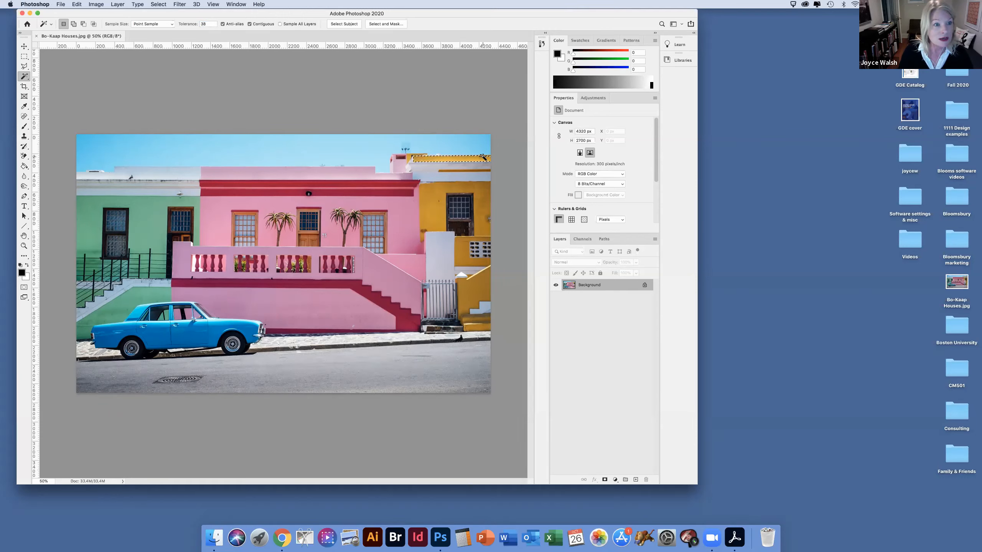
# Add the yellow building's main wall and the lower wall by the stairs to the selection, and deselect everything
pyautogui.press('shift')
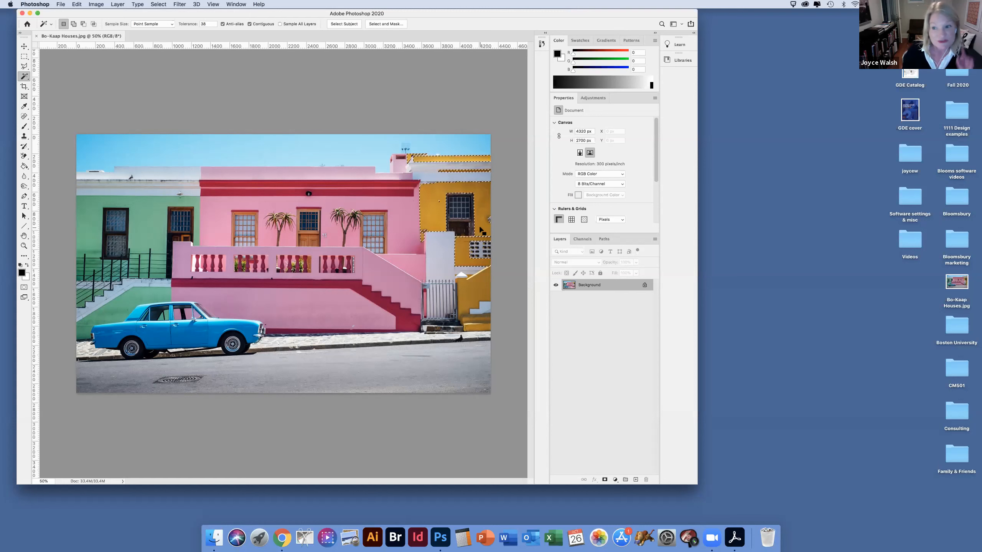
pyautogui.keyDown('shift'); pyautogui.click(480, 276); pyautogui.keyUp('shift')
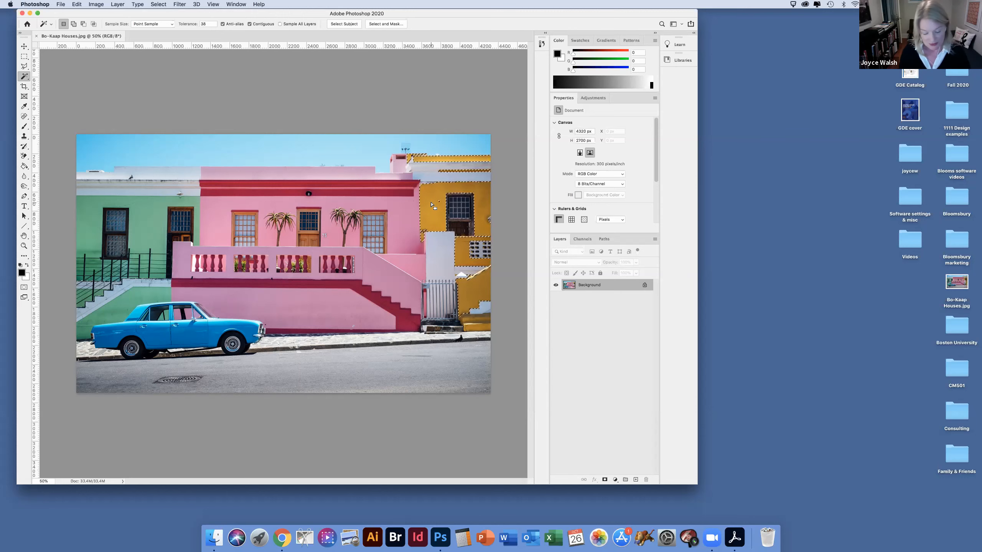
pyautogui.press('super+d')
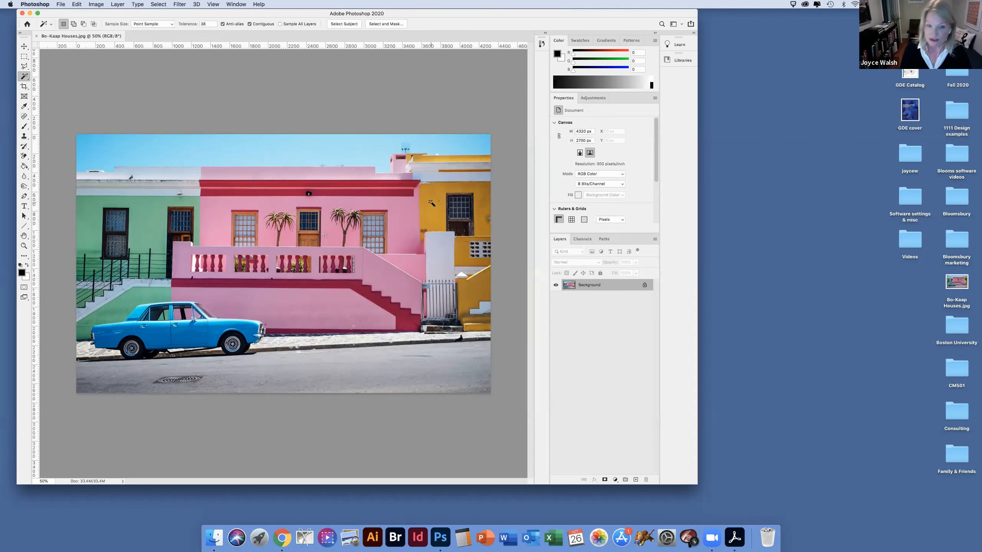
# Outline the yellow building's main wall with the Polygonal Lasso tool, starting around the white wall beside the gate
pyautogui.click(22, 68)
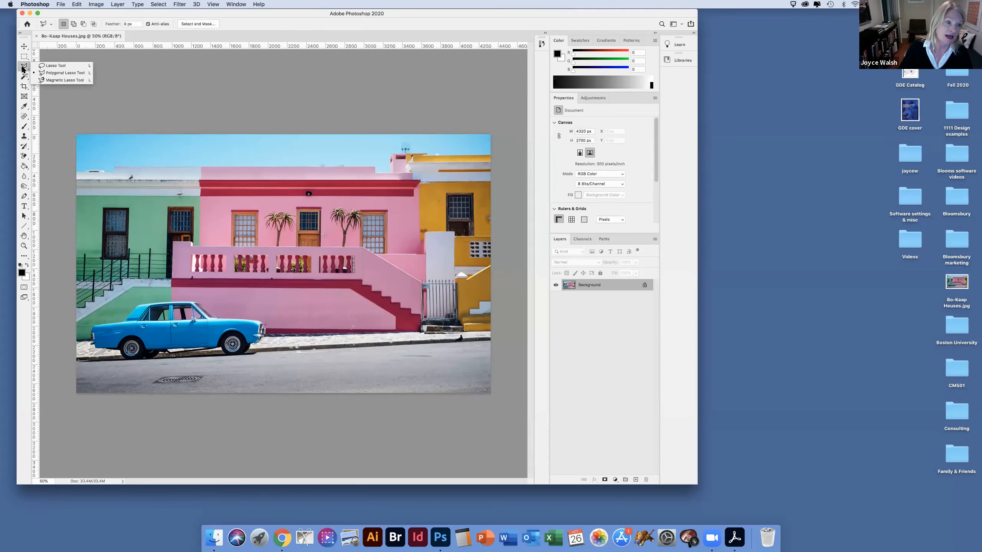
pyautogui.click(84, 74)
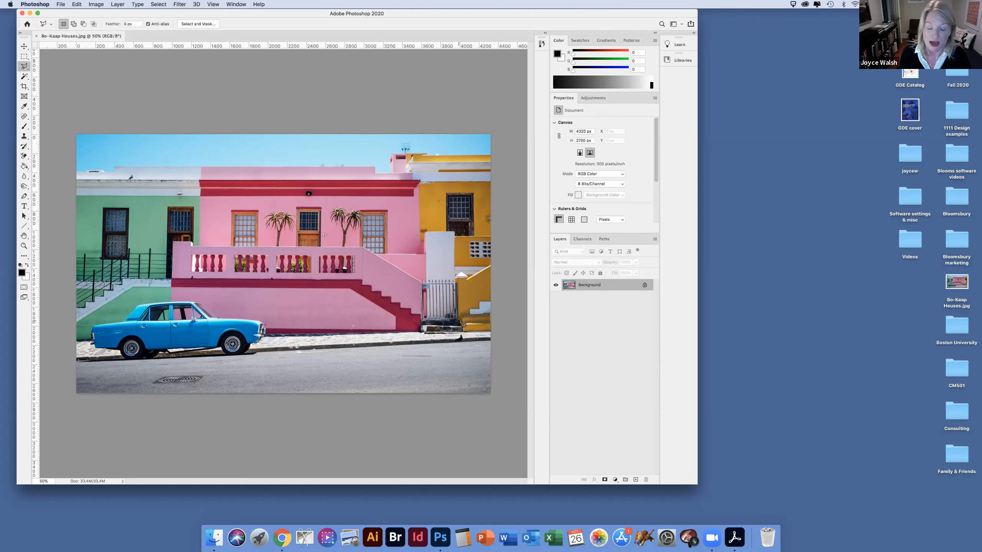
pyautogui.click(468, 279)
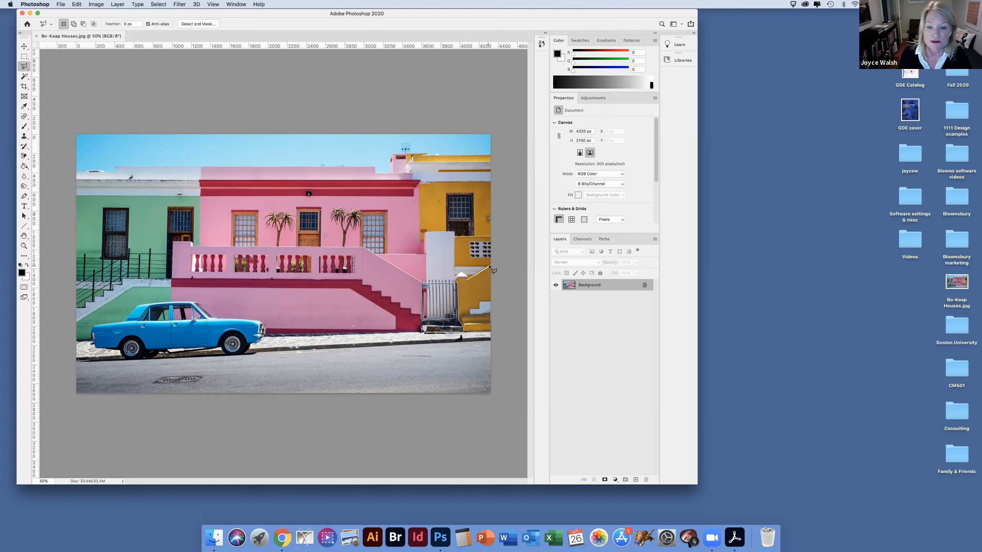
pyautogui.click(490, 266)
pyautogui.click(454, 267)
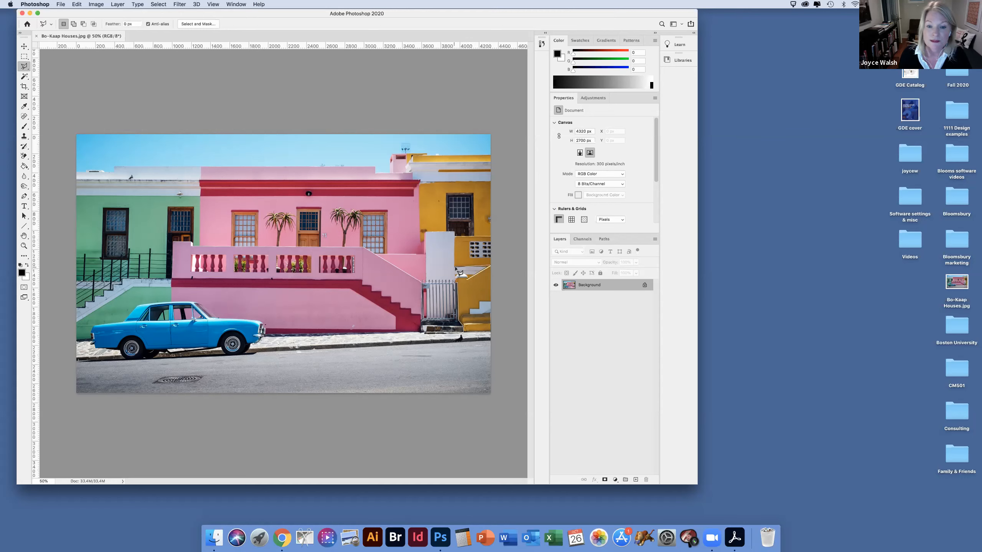
pyautogui.click(454, 233)
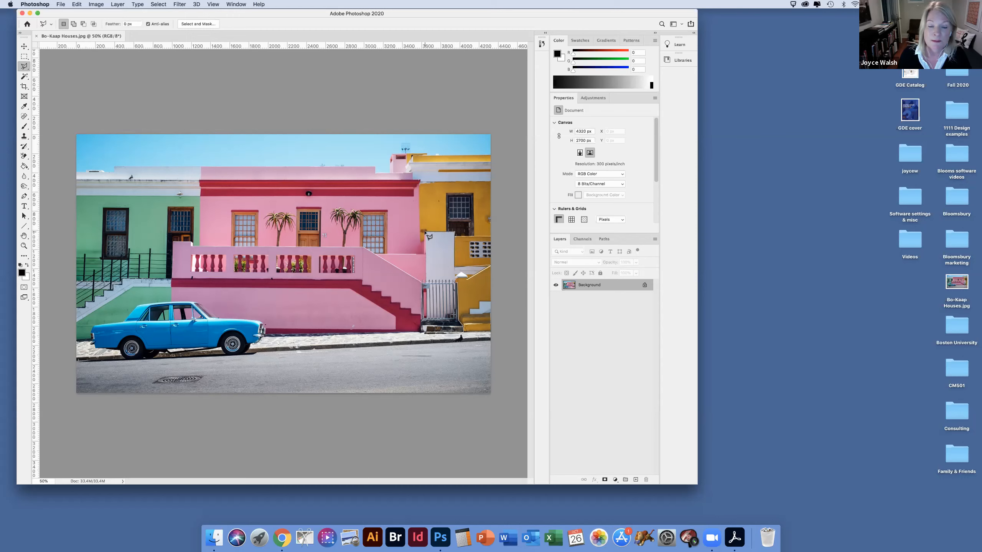
pyautogui.click(422, 235)
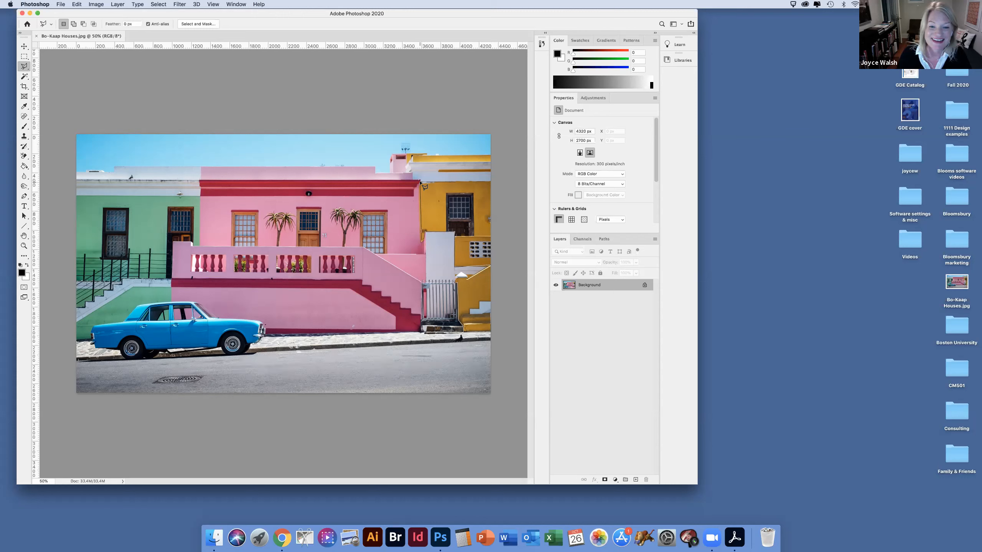
pyautogui.click(491, 182)
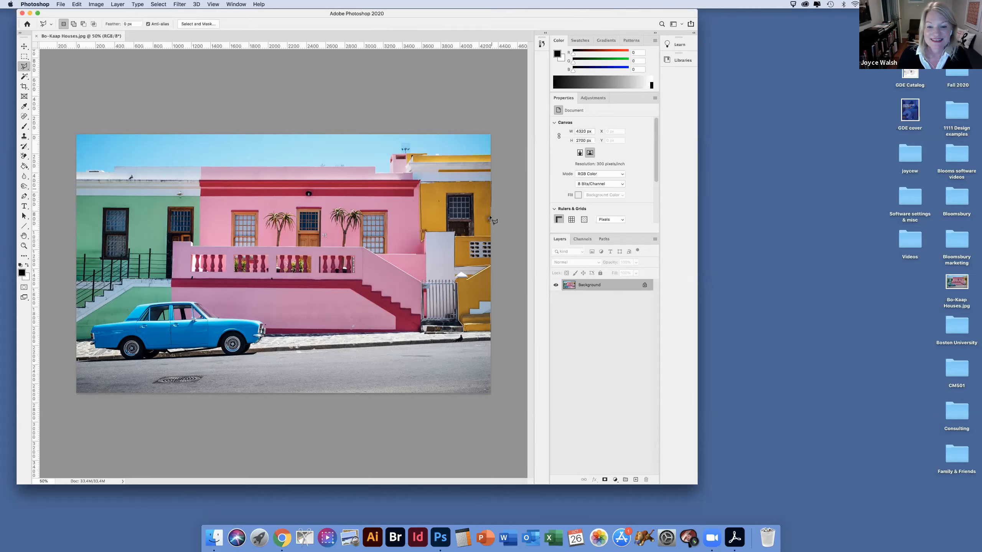
# Continue the polygonal outline around the white lattice and the lower yellow wall by the steps, and close the selection
pyautogui.click(491, 244)
pyautogui.click(470, 243)
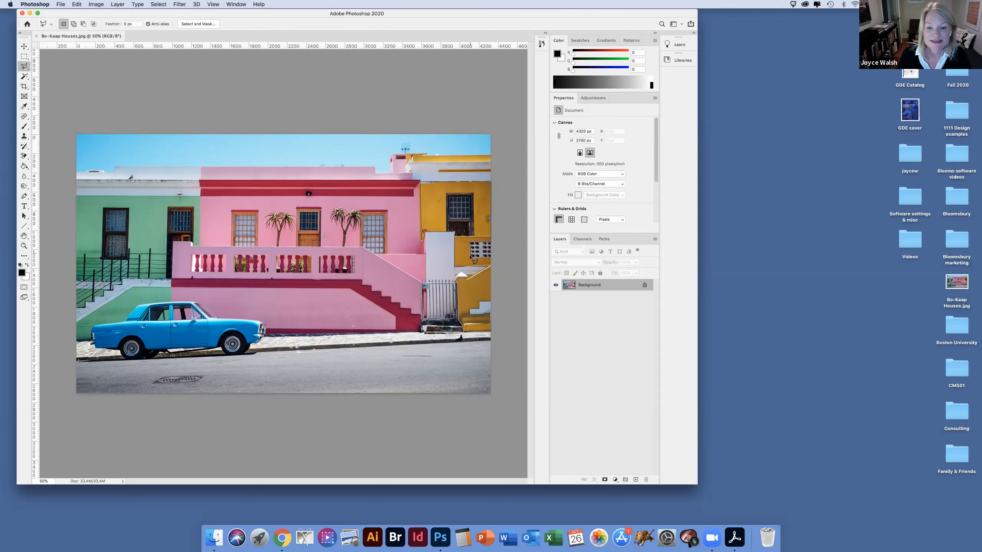
pyautogui.click(491, 267)
pyautogui.click(478, 303)
pyautogui.click(478, 309)
pyautogui.click(469, 309)
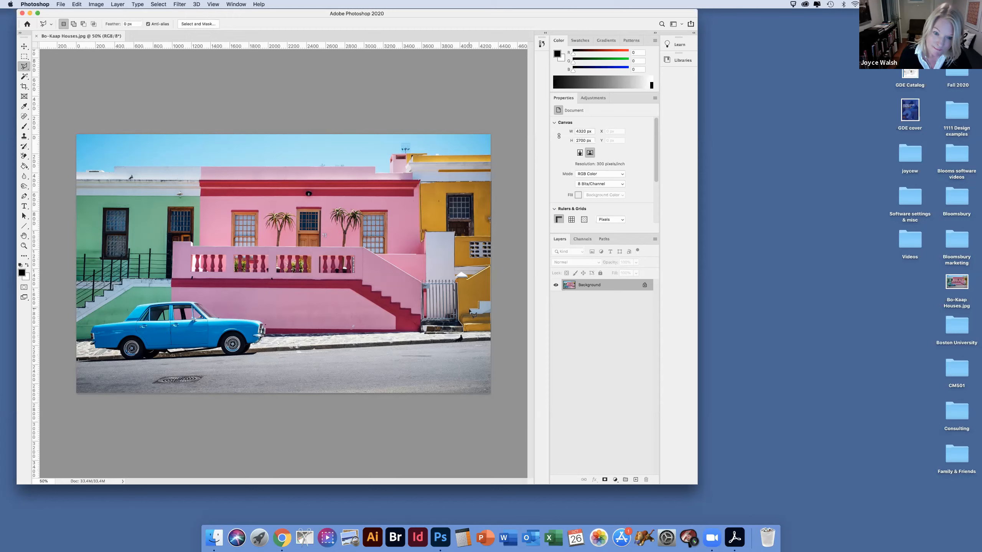
pyautogui.doubleClick(493, 319)
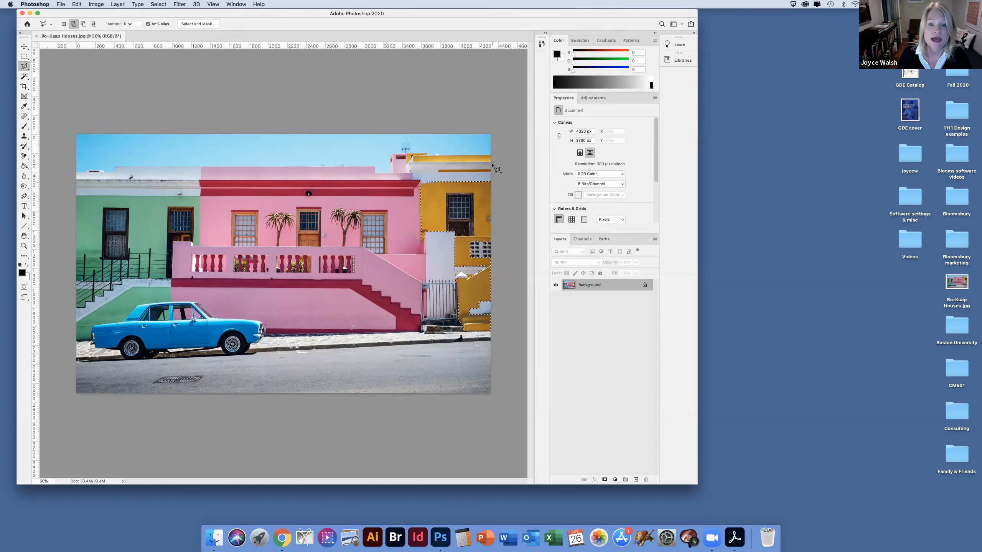
# Add the yellow strip along the roof to the selection and copy the selected building to a new layer
pyautogui.click(413, 156)
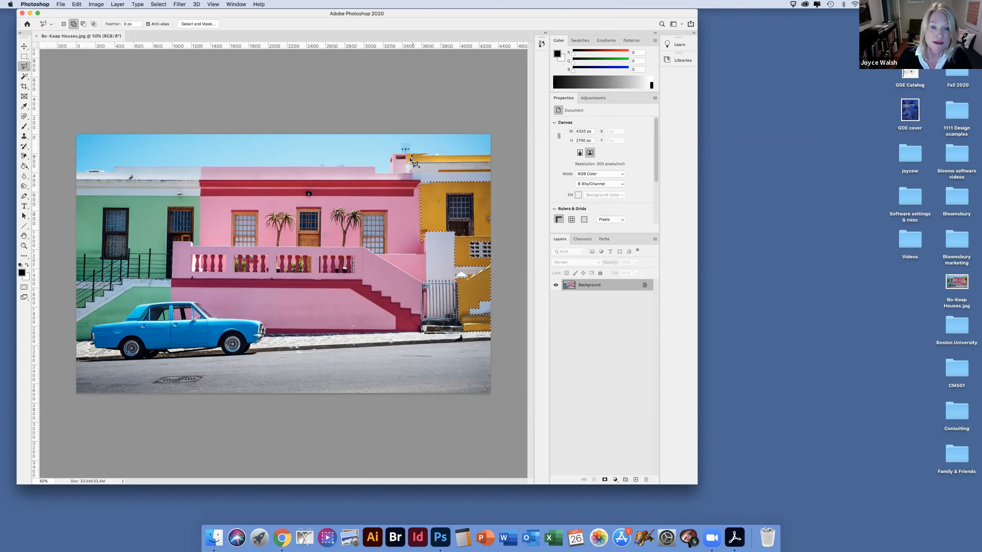
pyautogui.click(406, 155)
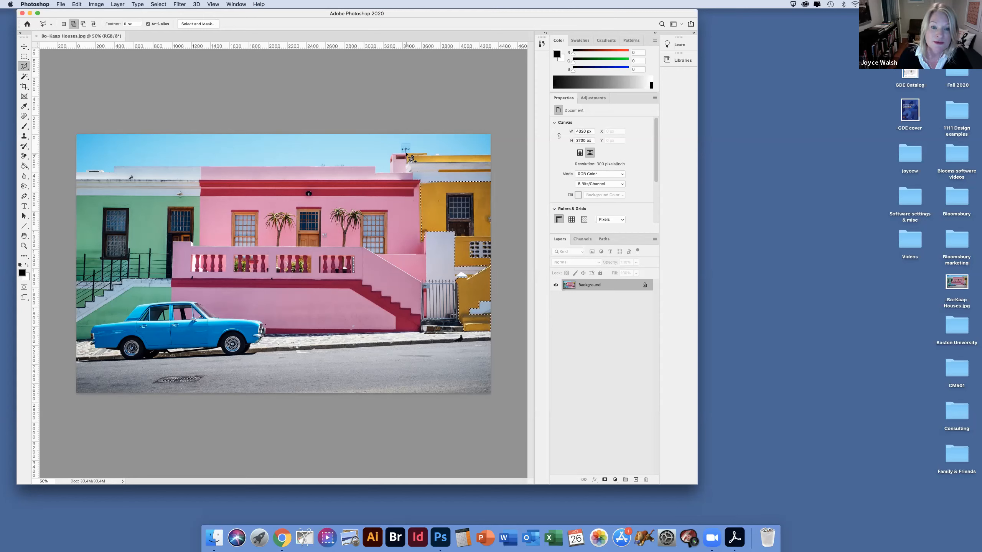
pyautogui.click(428, 155)
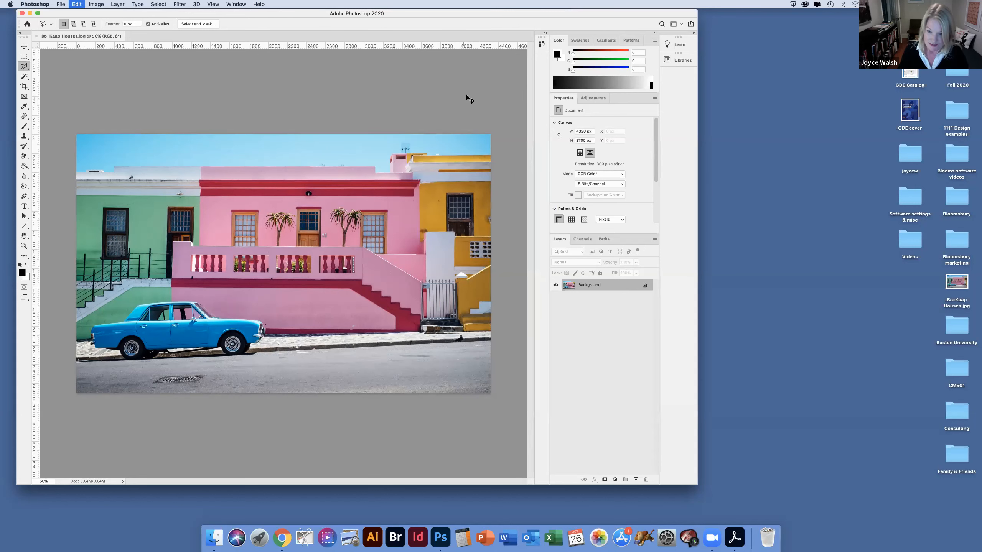
pyautogui.press('super+j')
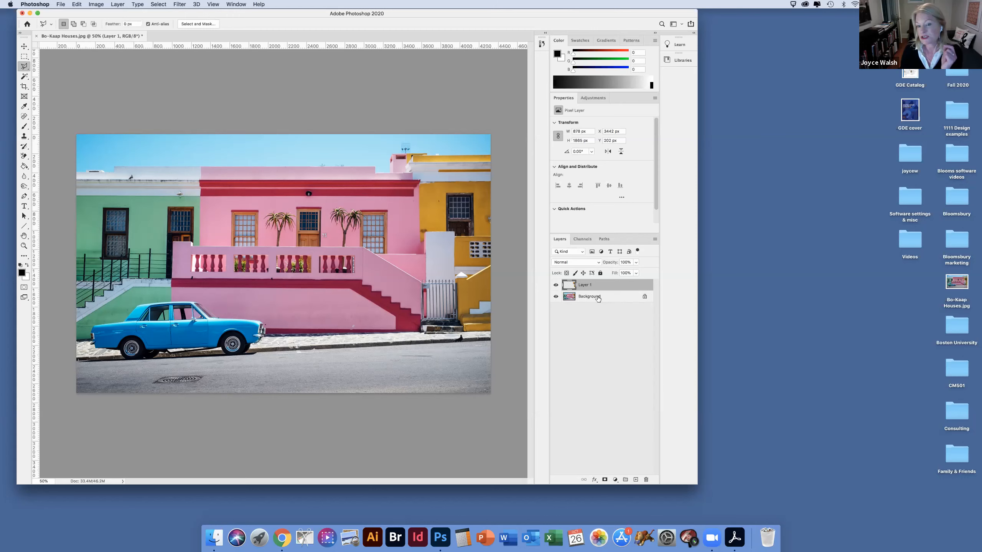
# Hide the Background layer and select the building on Layer 1 by picking the empty area with the Magic Wand and inverting the selection
pyautogui.click(556, 297)
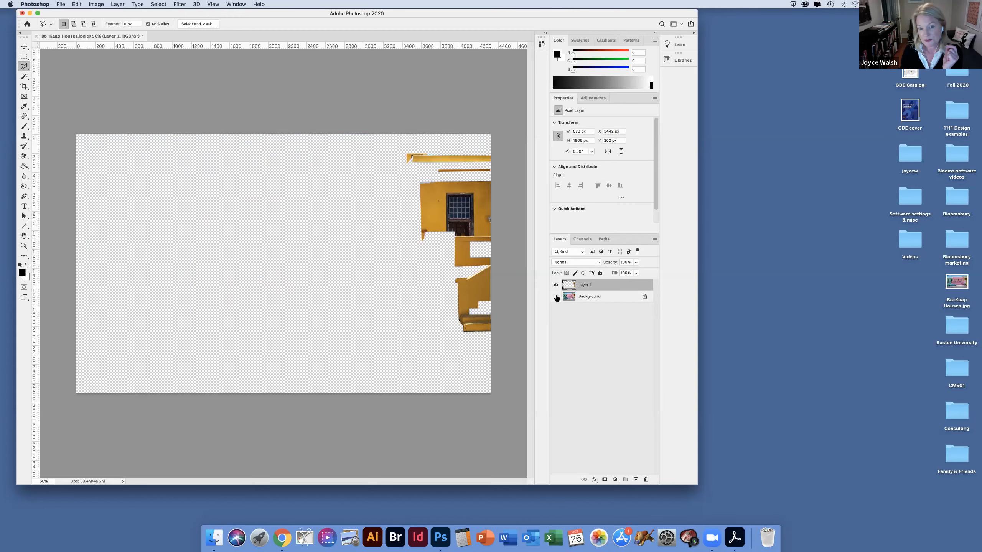
pyautogui.click(23, 77)
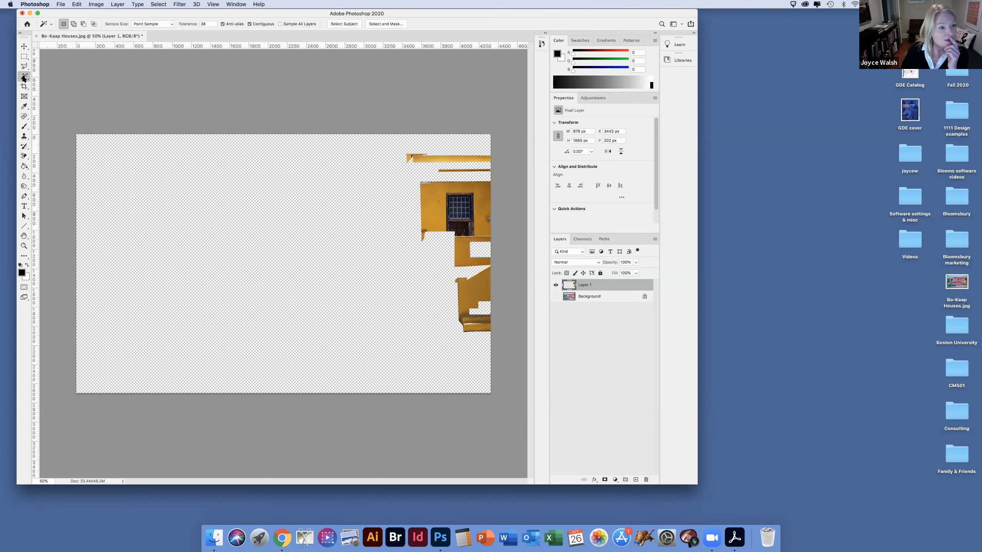
pyautogui.click(281, 207)
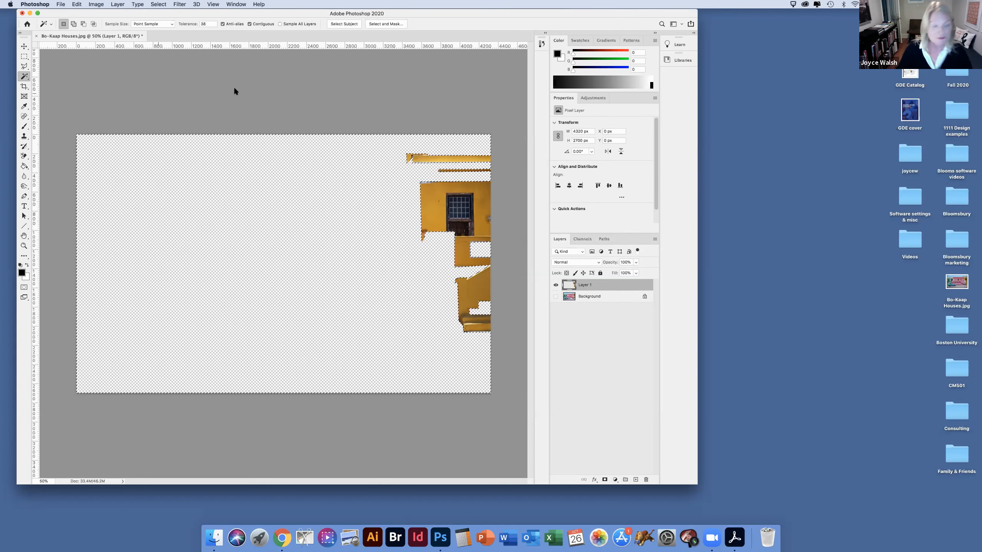
pyautogui.click(155, 4)
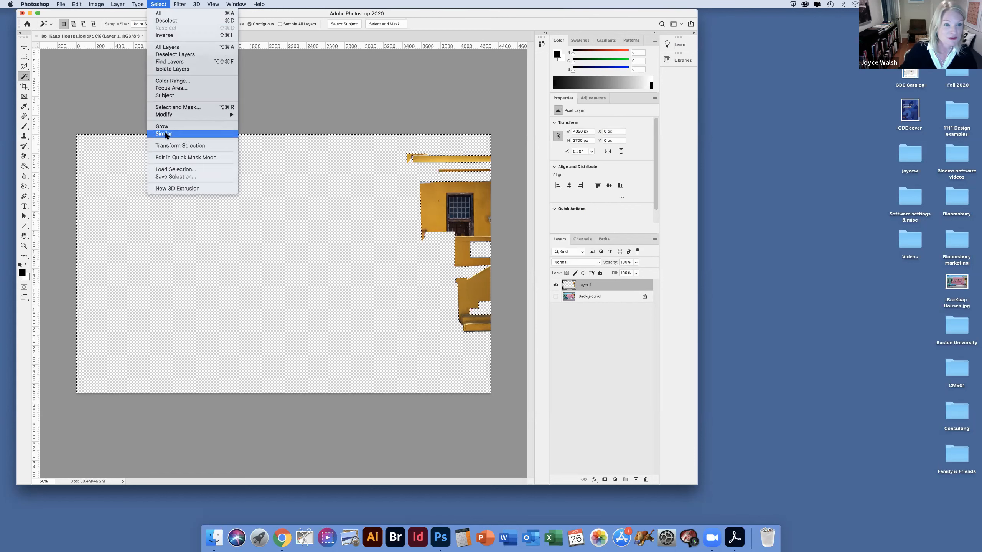
pyautogui.click(171, 36)
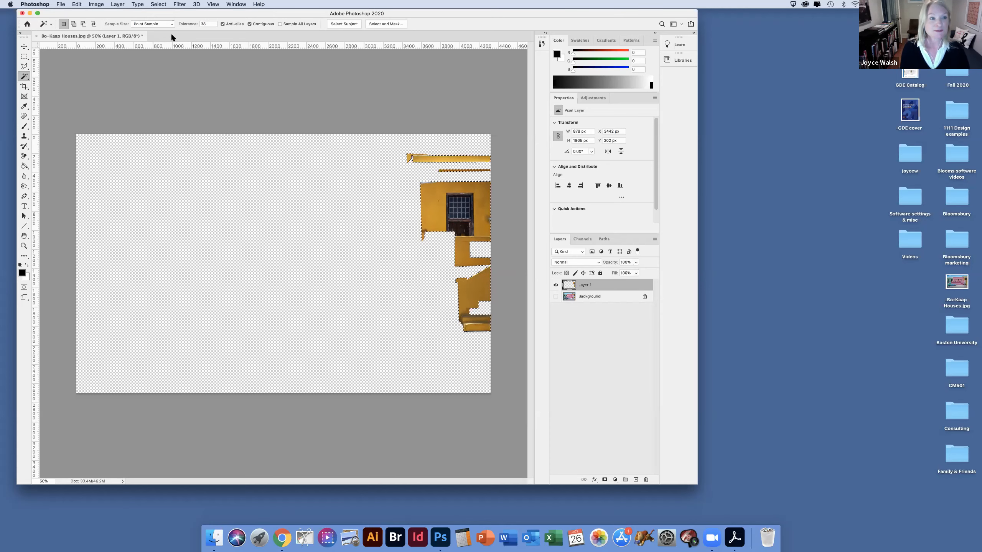
# Show the Background layer again and apply Hue/Saturation to the building on Layer 1 with Hue set to +31
pyautogui.click(555, 297)
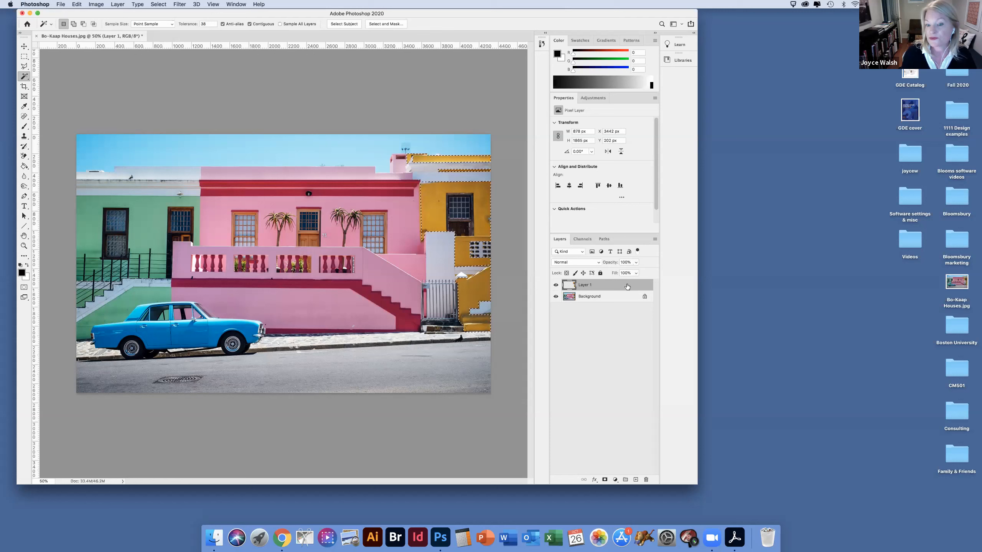
pyautogui.click(92, 4)
pyautogui.moveTo(100, 27)
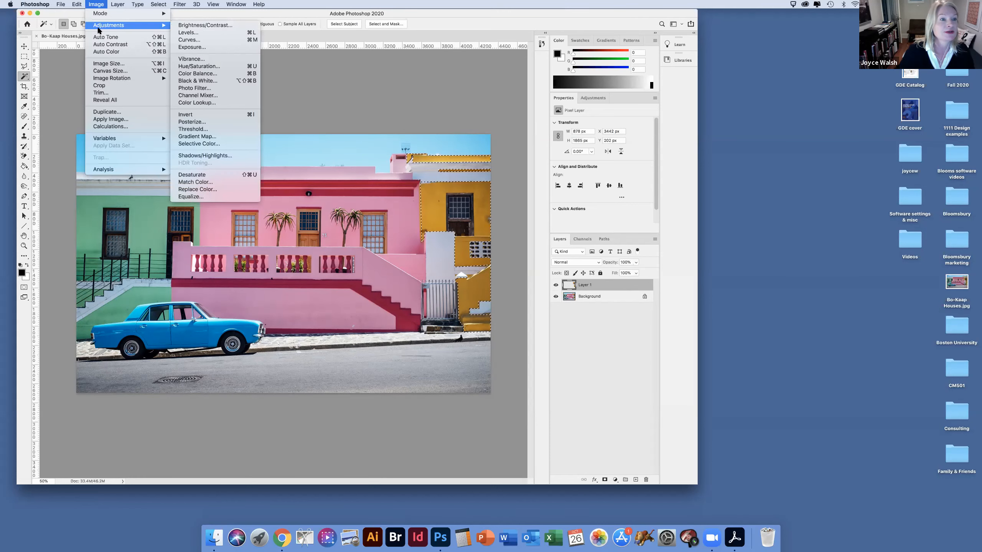
pyautogui.click(235, 66)
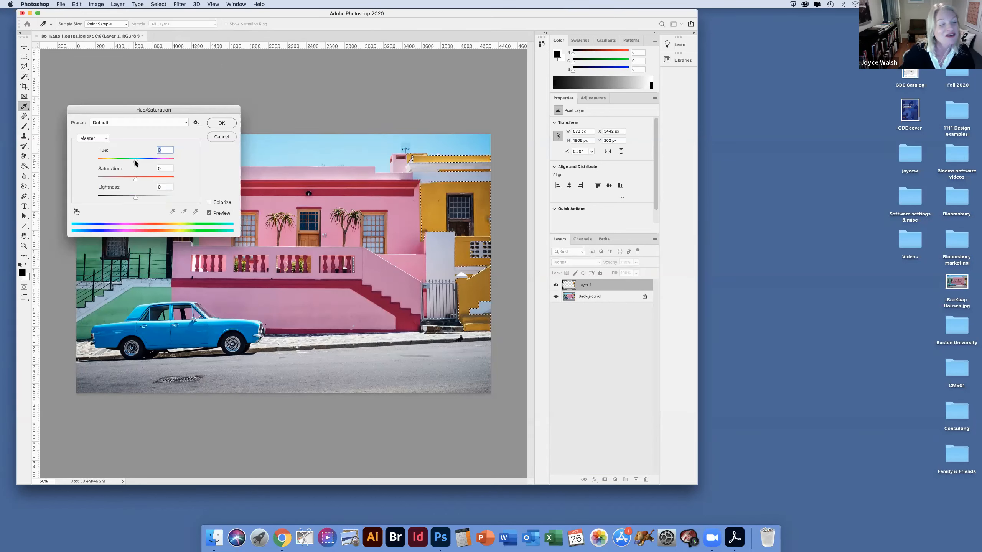
pyautogui.press('Down')
pyautogui.press('Down')
pyautogui.press('Down')
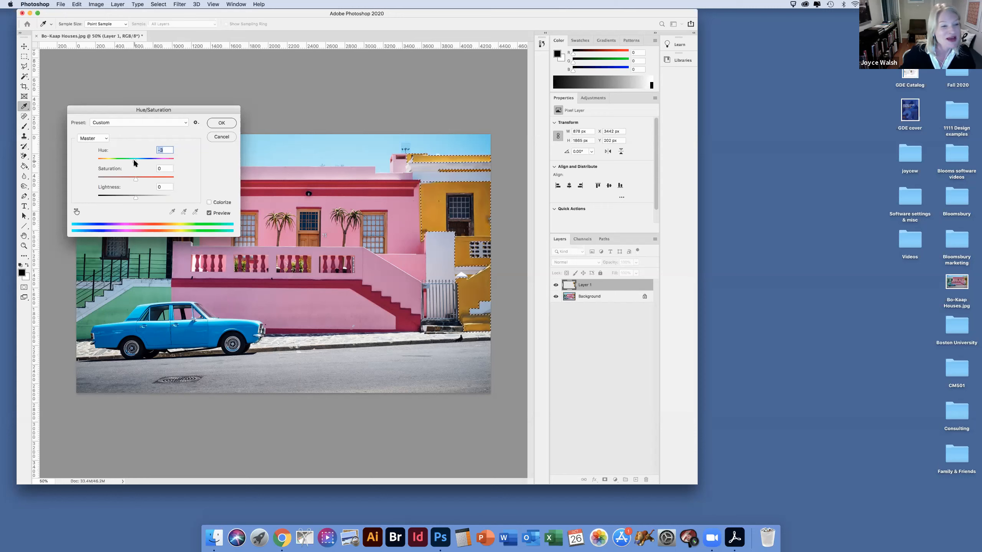
pyautogui.moveTo(136, 160); pyautogui.dragTo(147, 160)
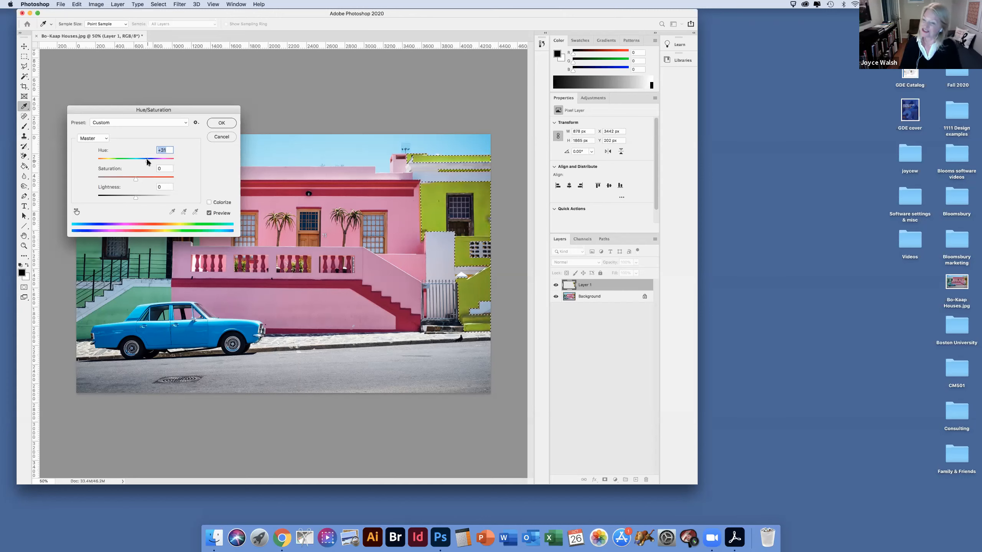
pyautogui.click(224, 123)
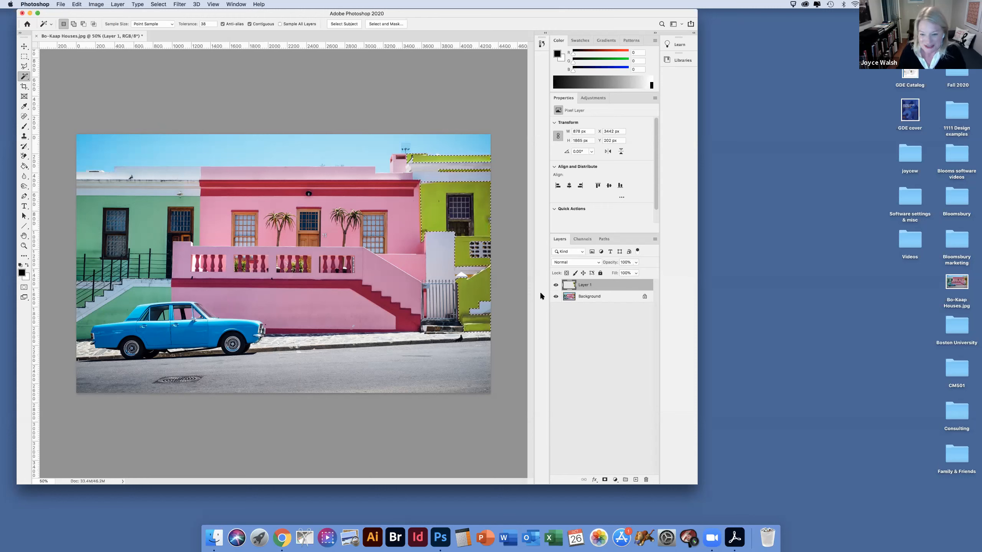
# Compare the building with Layer 1 hidden and shown, leave Layer 1 hidden, and make the Background layer active
pyautogui.click(555, 284)
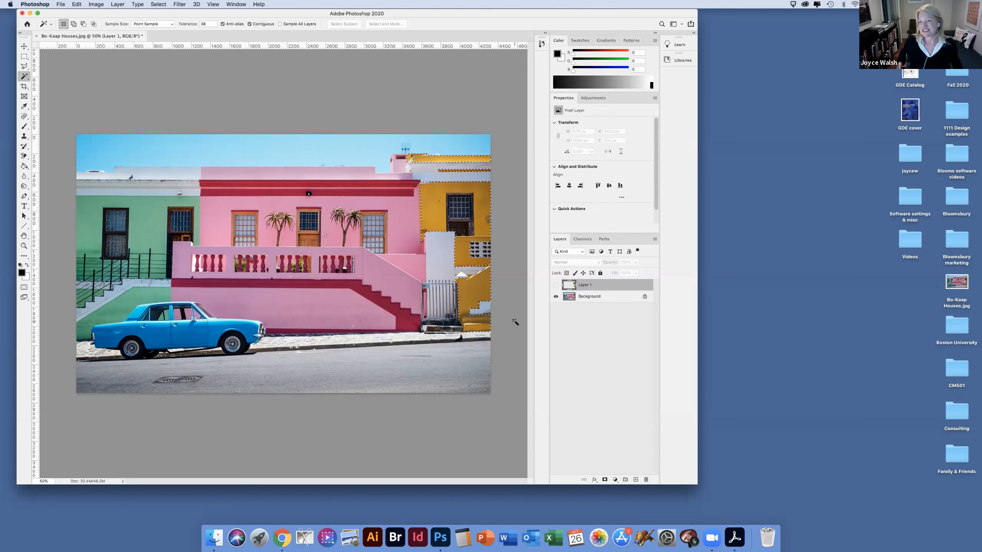
pyautogui.click(100, 4)
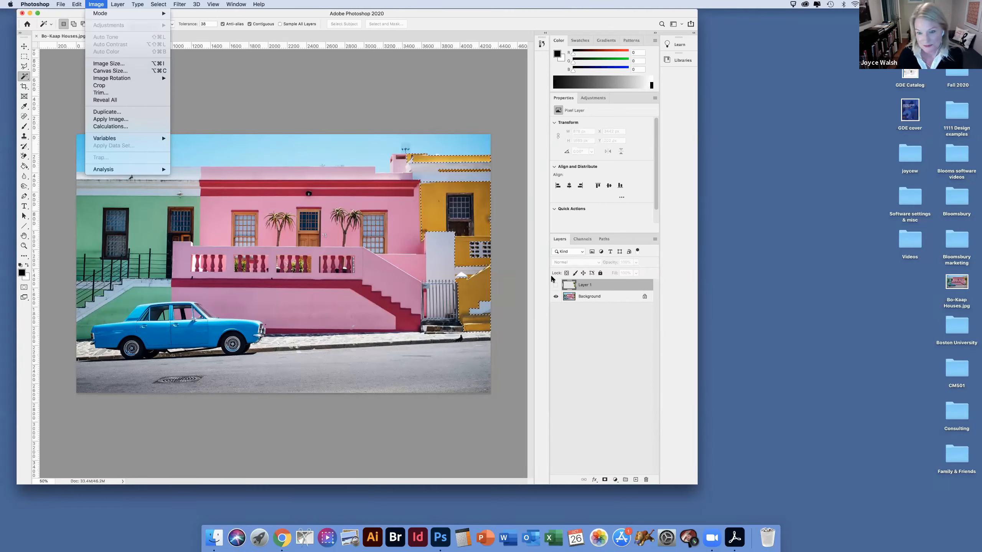
pyautogui.click(552, 284)
pyautogui.click(555, 285)
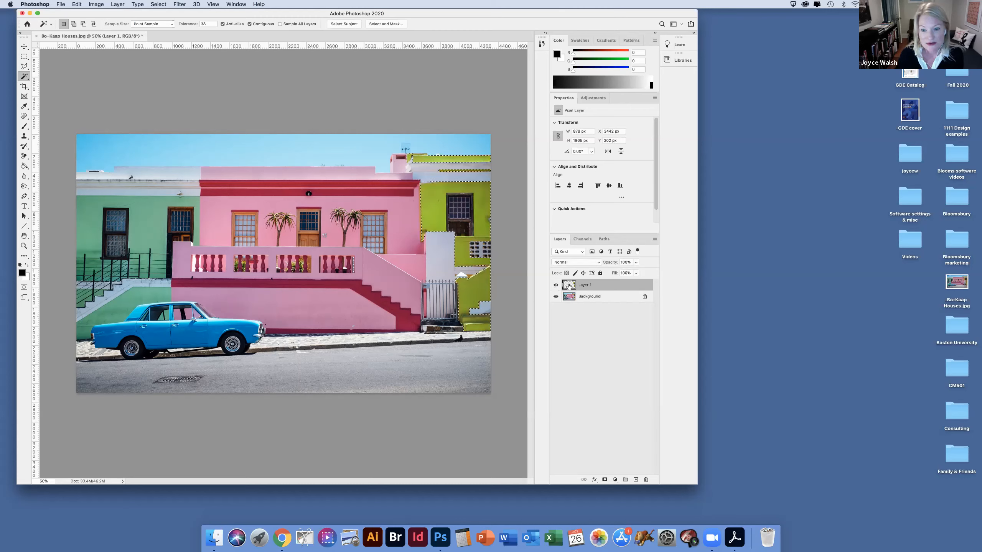
pyautogui.click(556, 284)
pyautogui.click(597, 296)
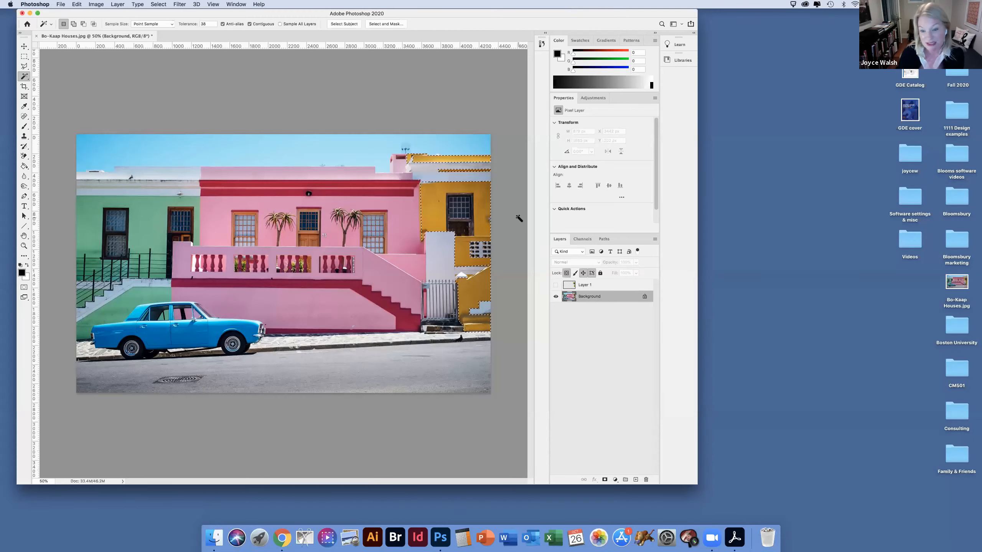
# Raise the brightness of the selected building on the Background layer to 15 with Brightness/Contrast, and deselect everything
pyautogui.click(96, 4)
pyautogui.moveTo(105, 25)
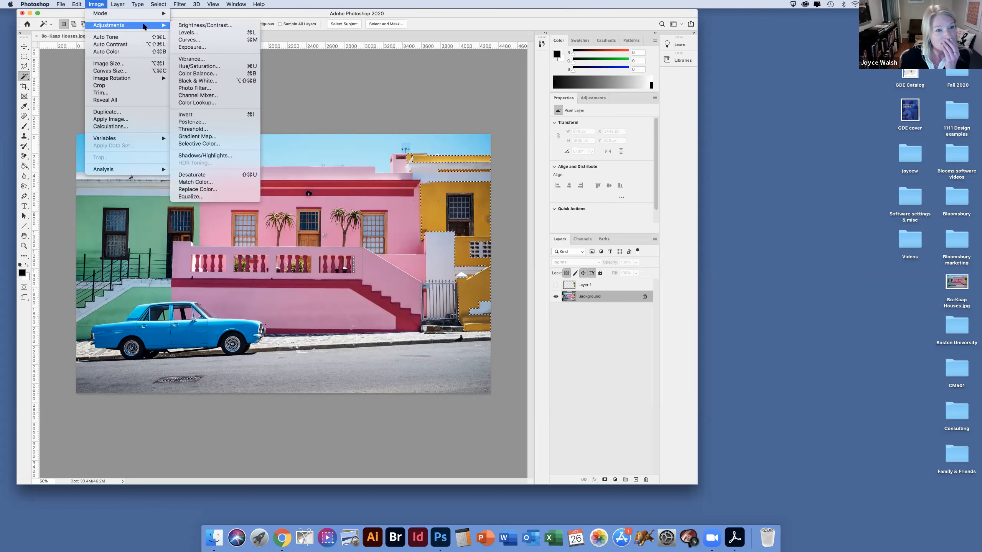
pyautogui.click(210, 25)
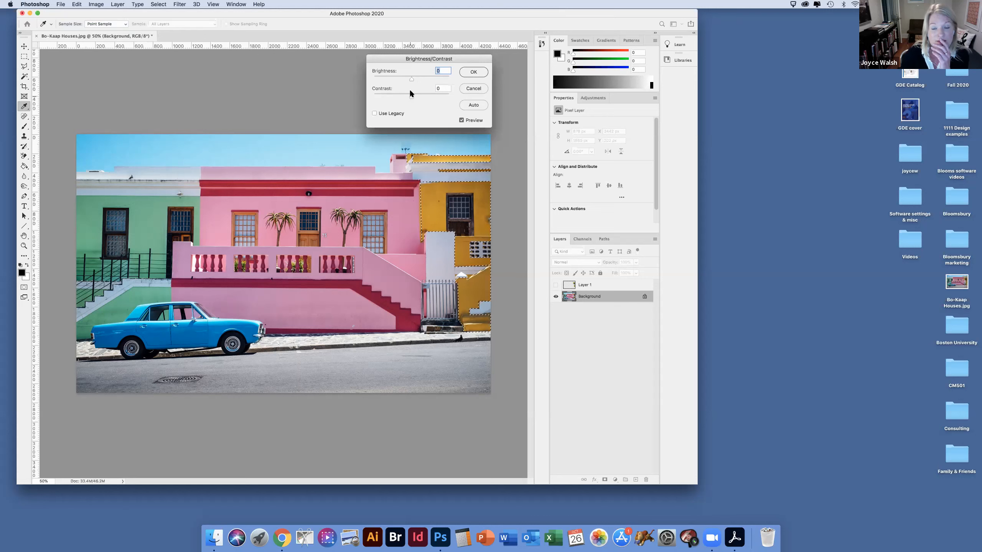
pyautogui.moveTo(409, 77); pyautogui.dragTo(414, 78)
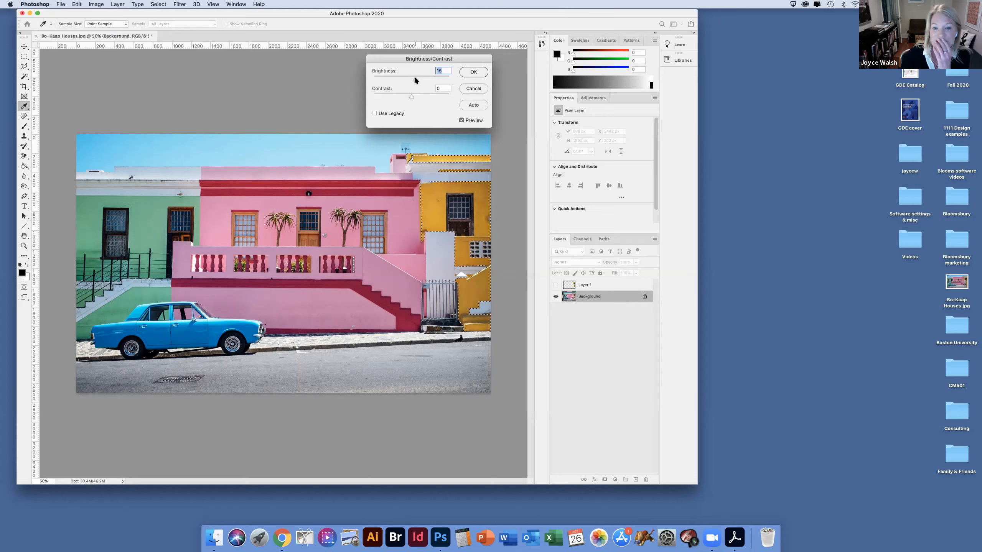
pyautogui.click(471, 72)
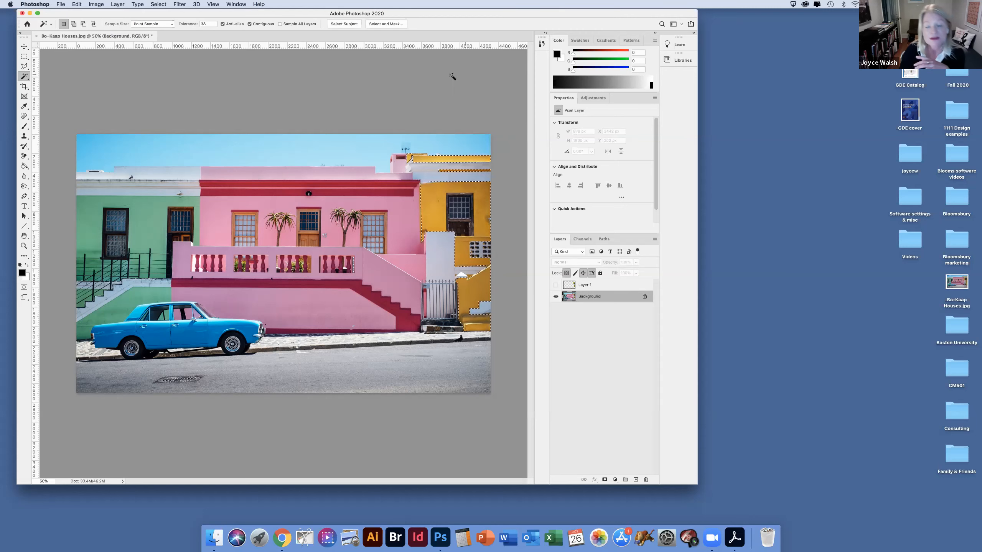
pyautogui.press('super+d')
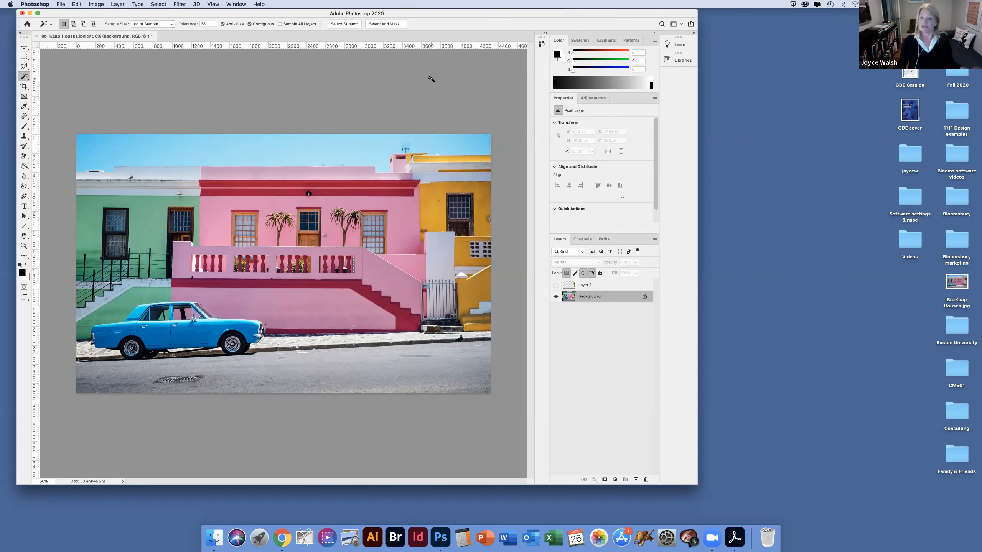